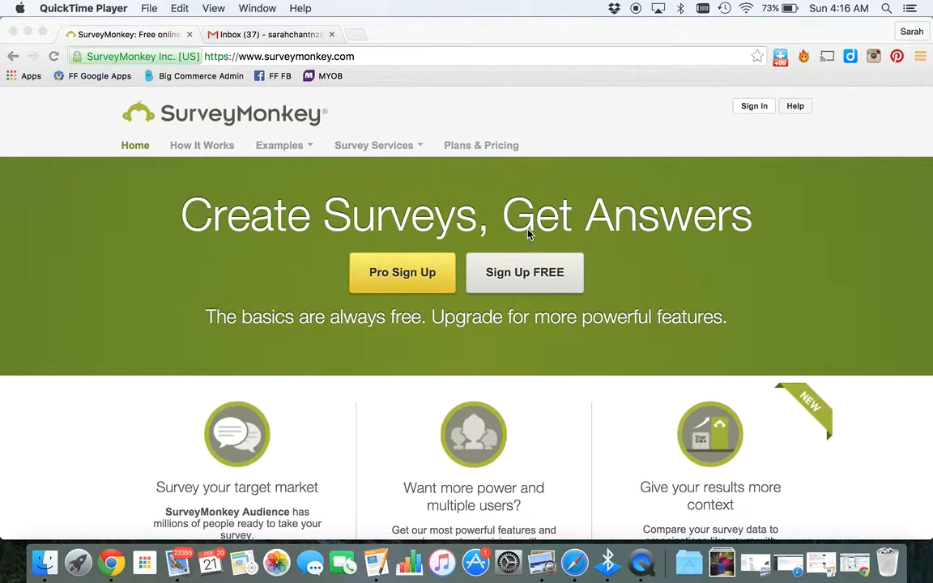
Open the free sign-up form and choose an account username
click(525, 275)
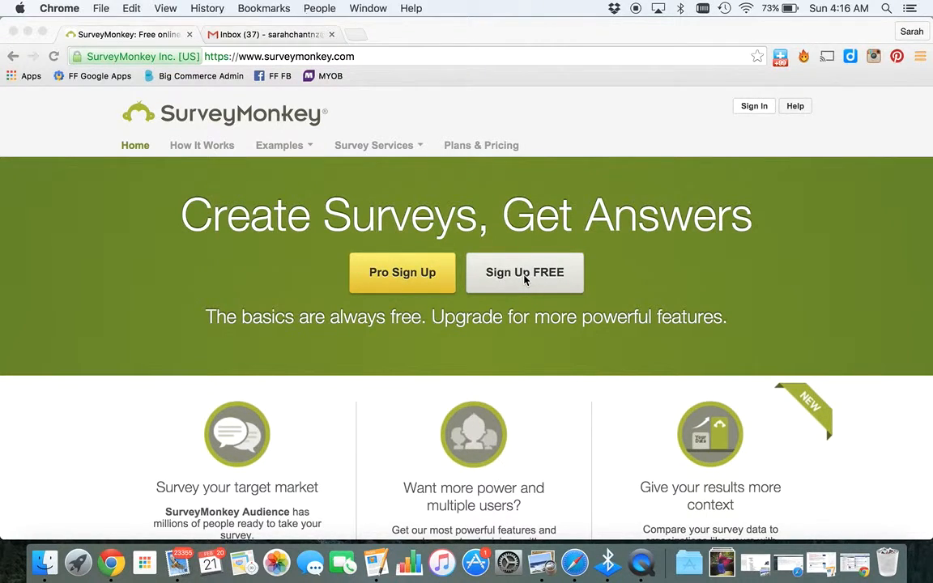
click(546, 272)
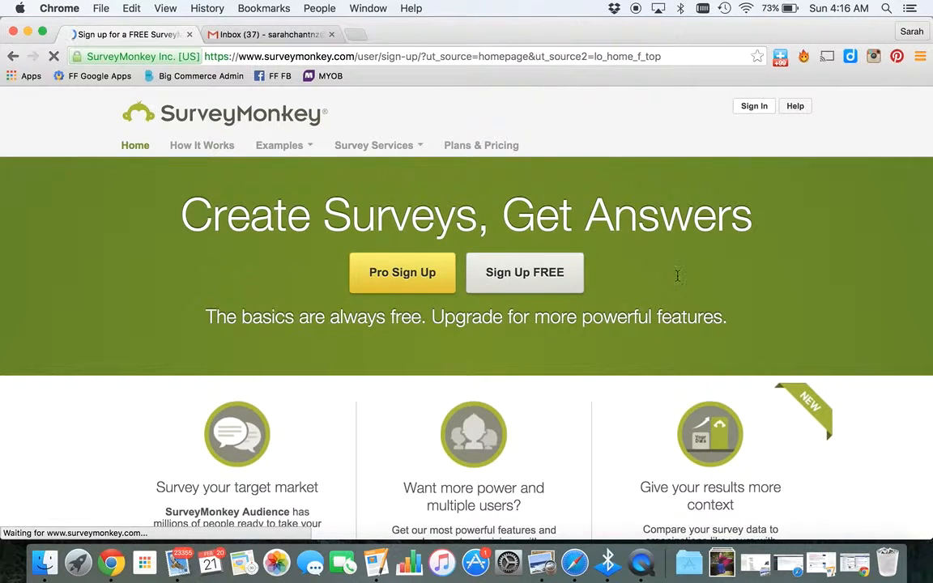
scroll(678, 276, down, 2)
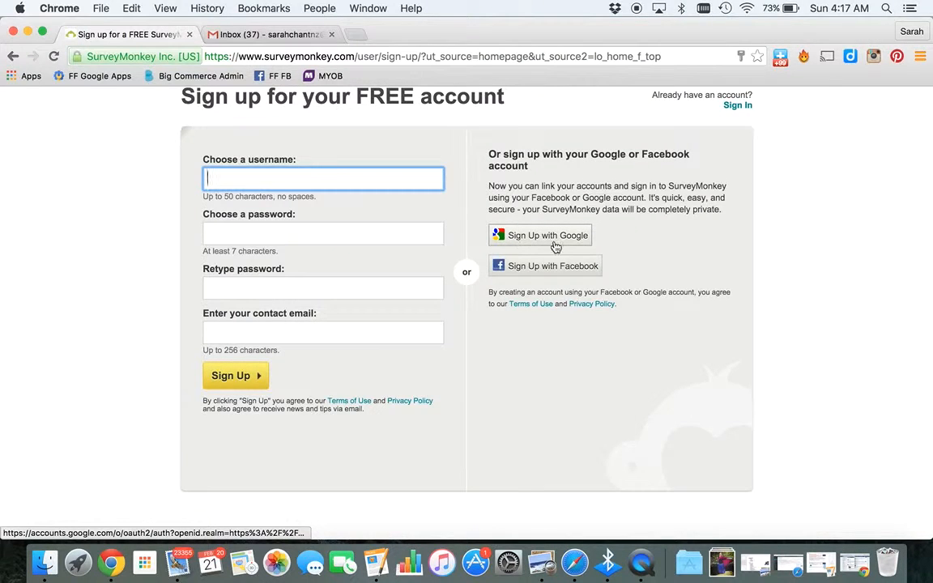
click(229, 175)
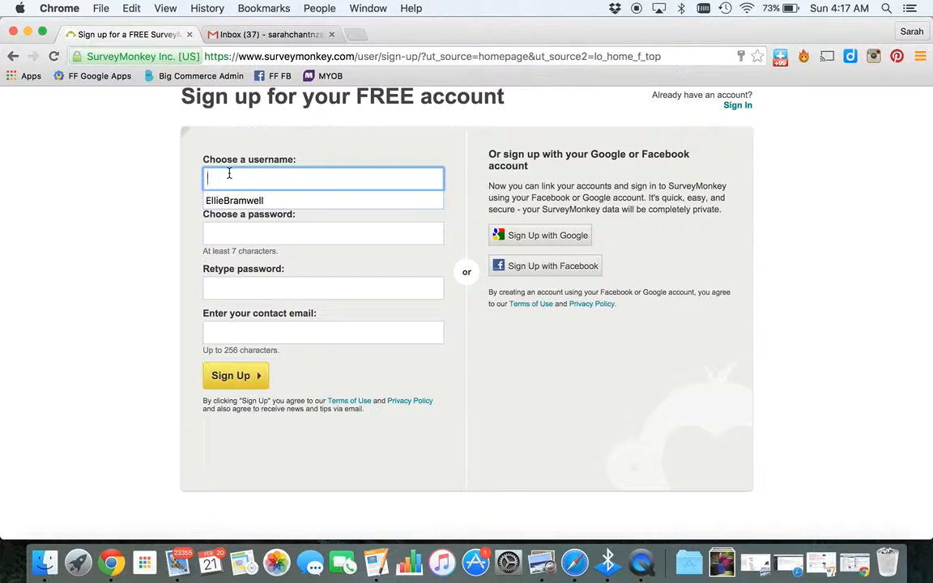
text(mrschantnz)
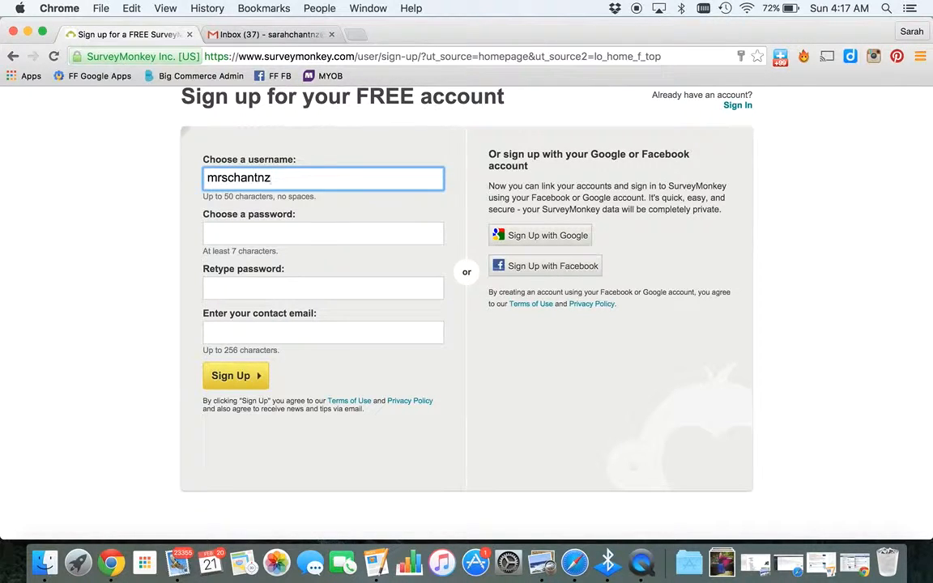
Enter the account password and retype it to confirm
click(250, 229)
text(••••••••)
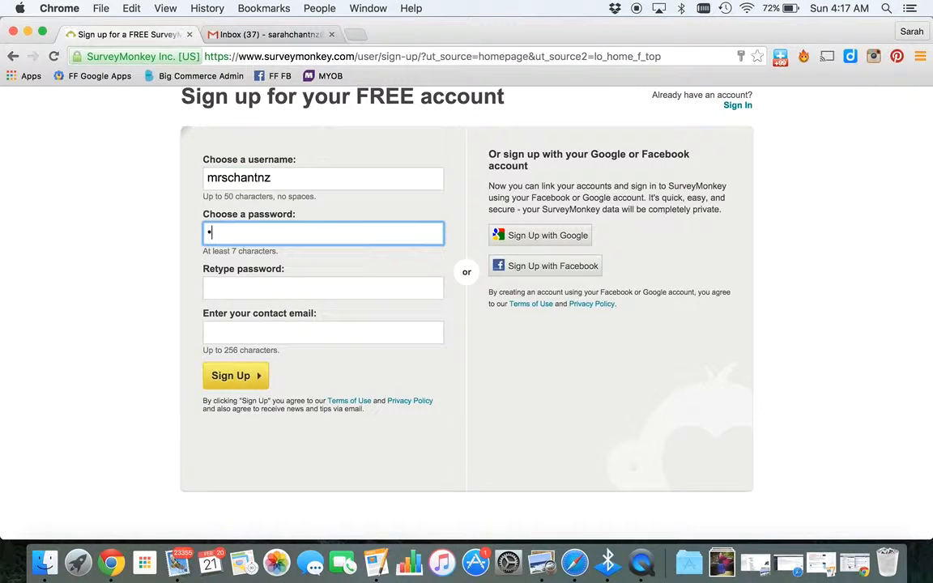
key(Tab)
text(••••••••)
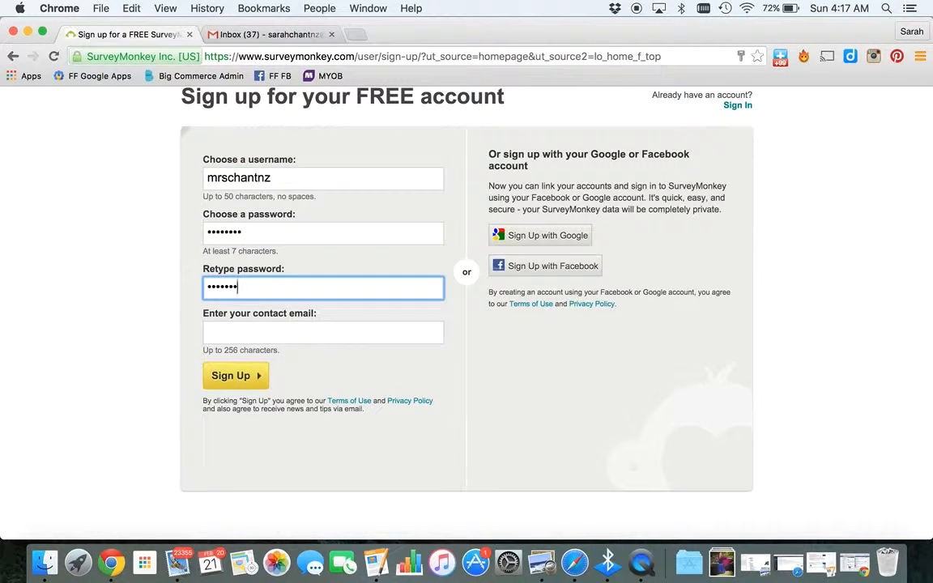
Fill in the contact e-mail address and submit the sign-up form
key(Tab)
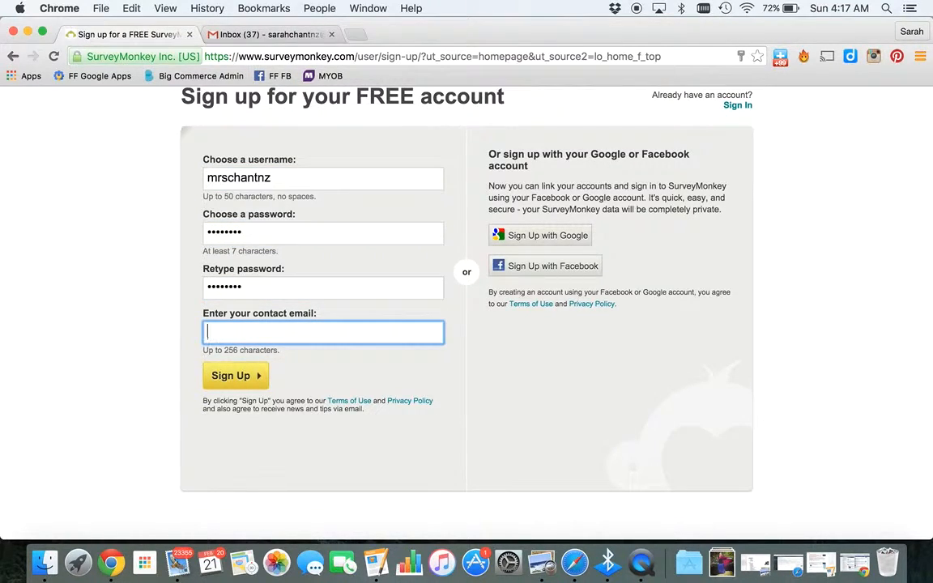
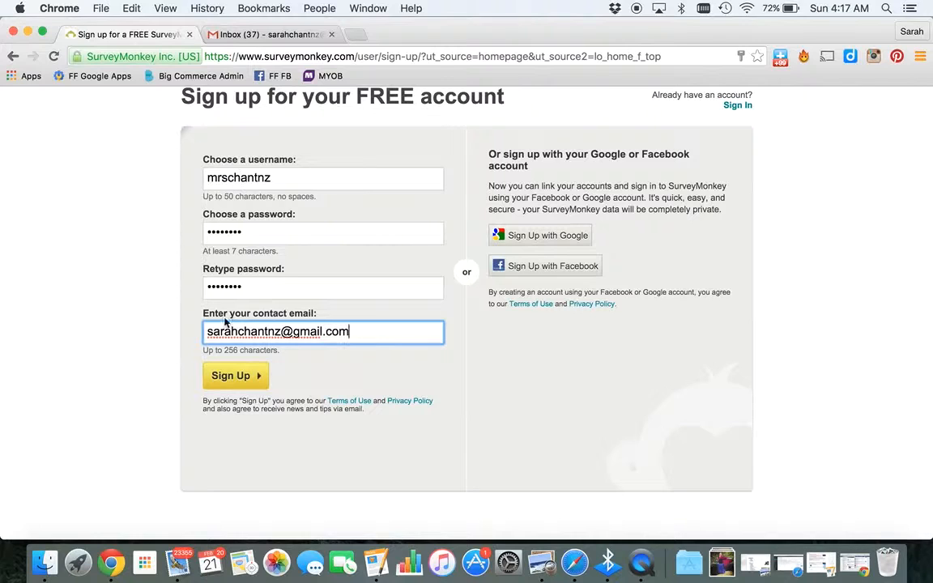
click(233, 378)
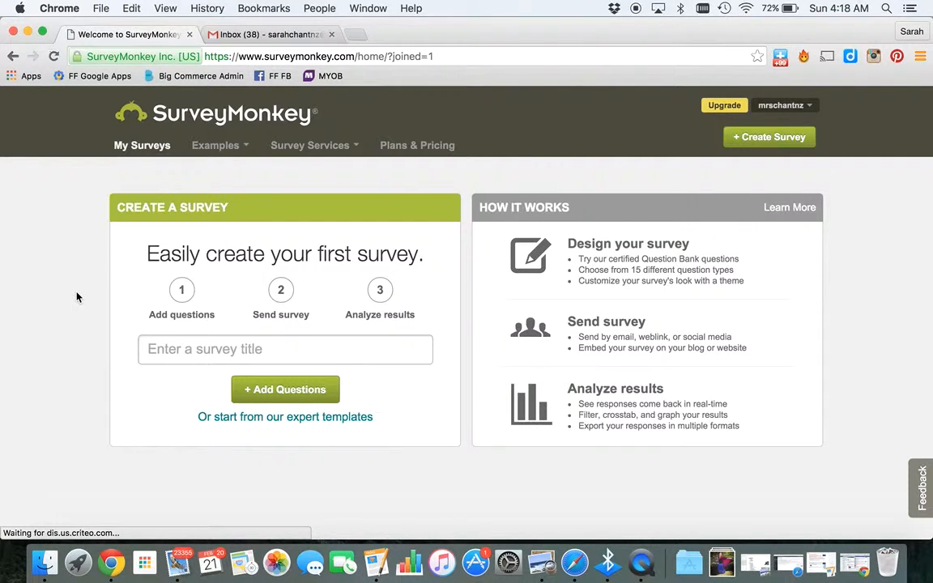
Start a new survey titled My App and proceed to adding questions
click(647, 159)
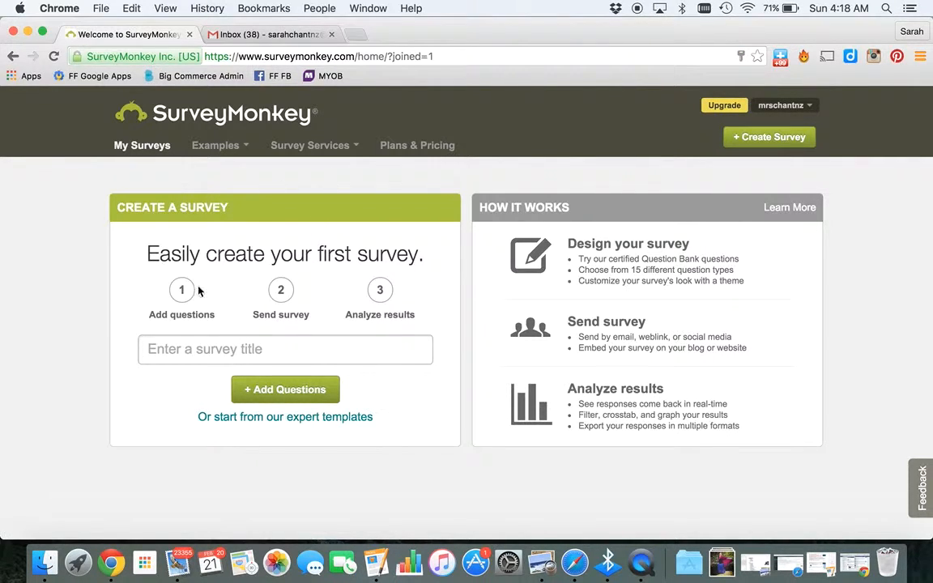
click(173, 343)
text(My App)
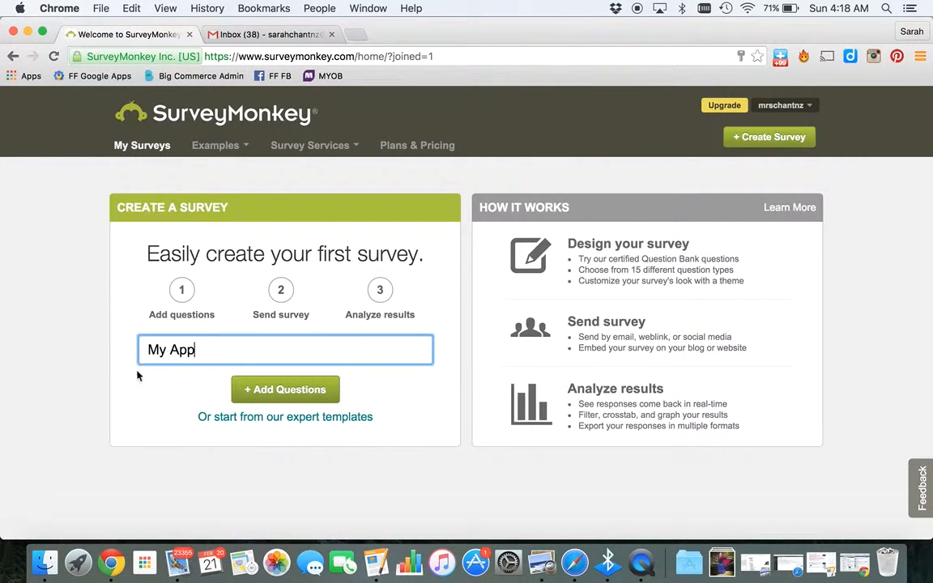
click(316, 393)
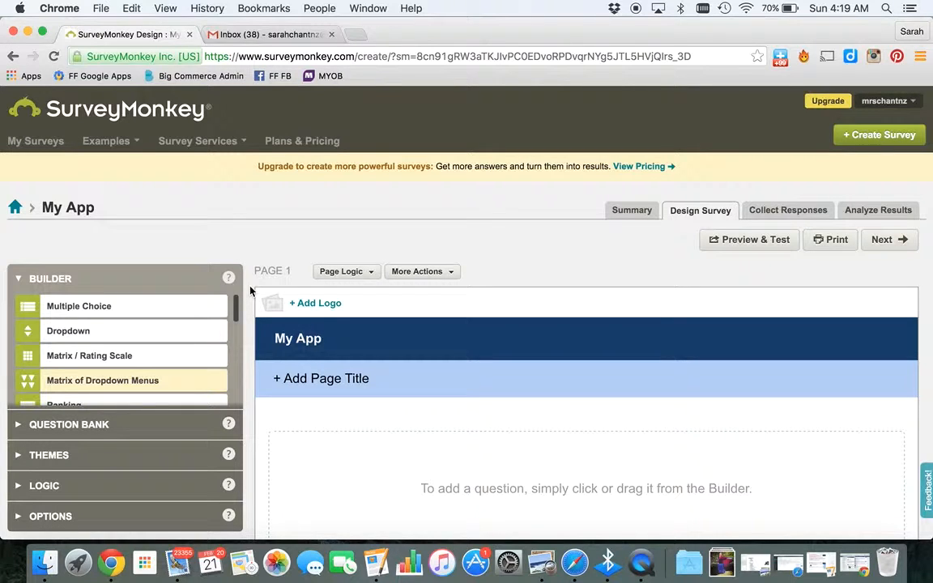
Add a multiple choice question reading "Tell us everything that is important to you in an app..."
click(236, 305)
drag(236, 304, 235, 300)
mouse_move(61, 306)
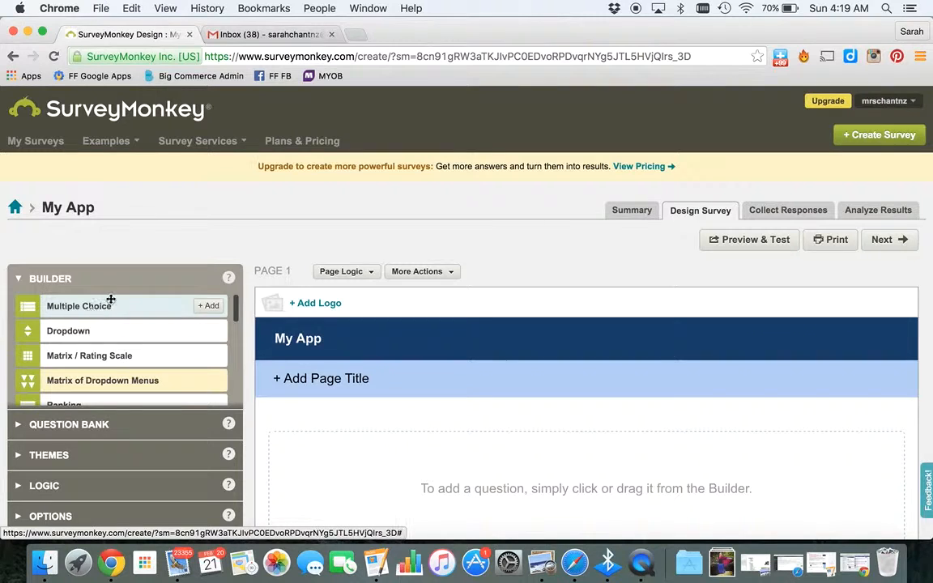
click(208, 305)
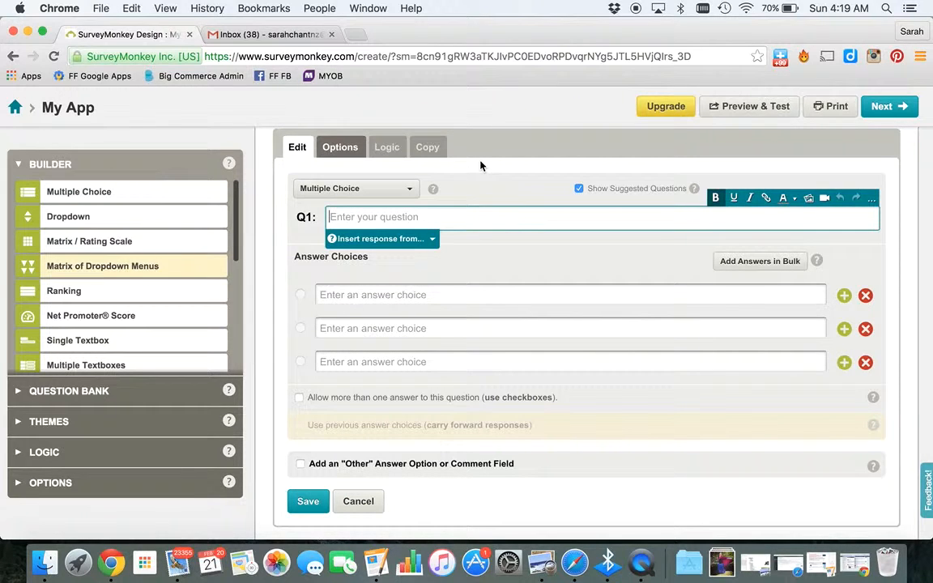
text(l us)
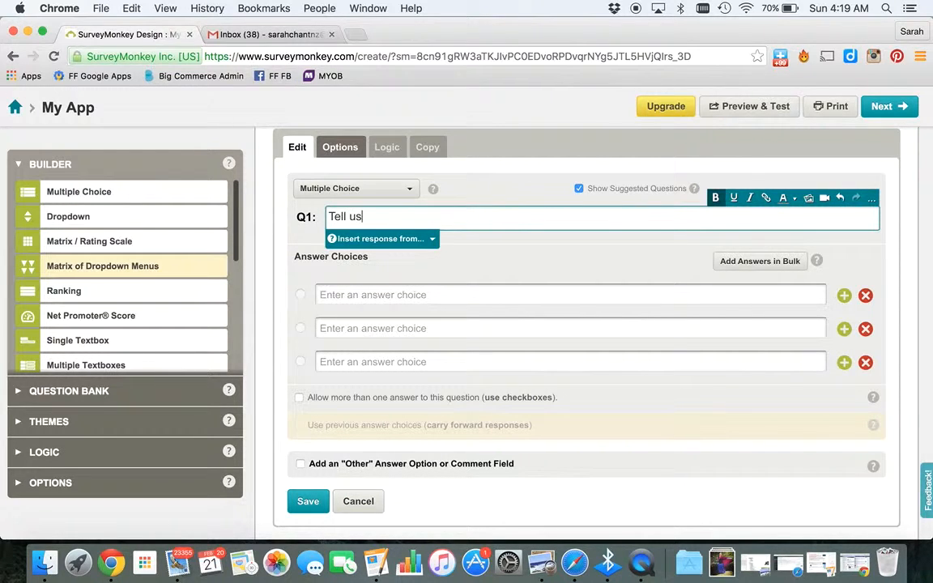
text( everything that is )
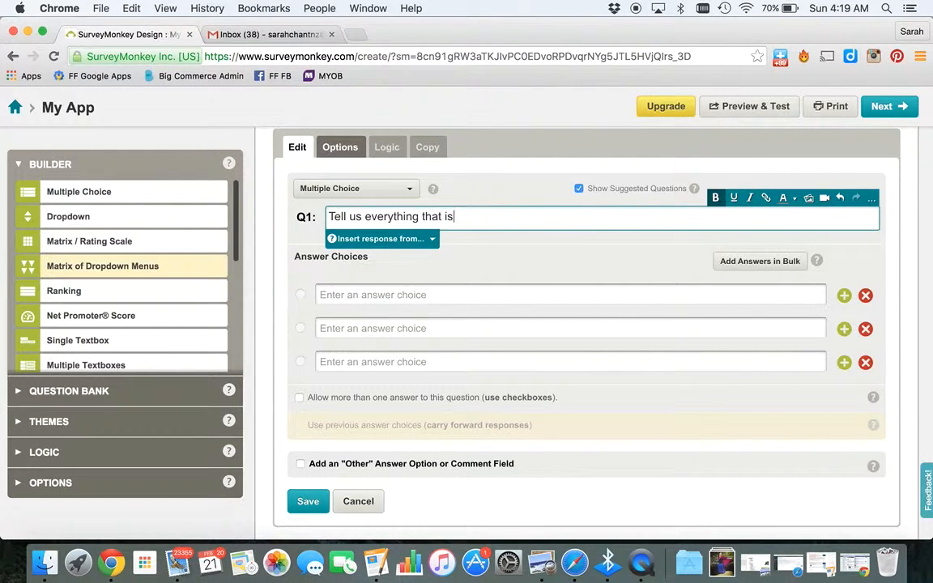
text(importa)
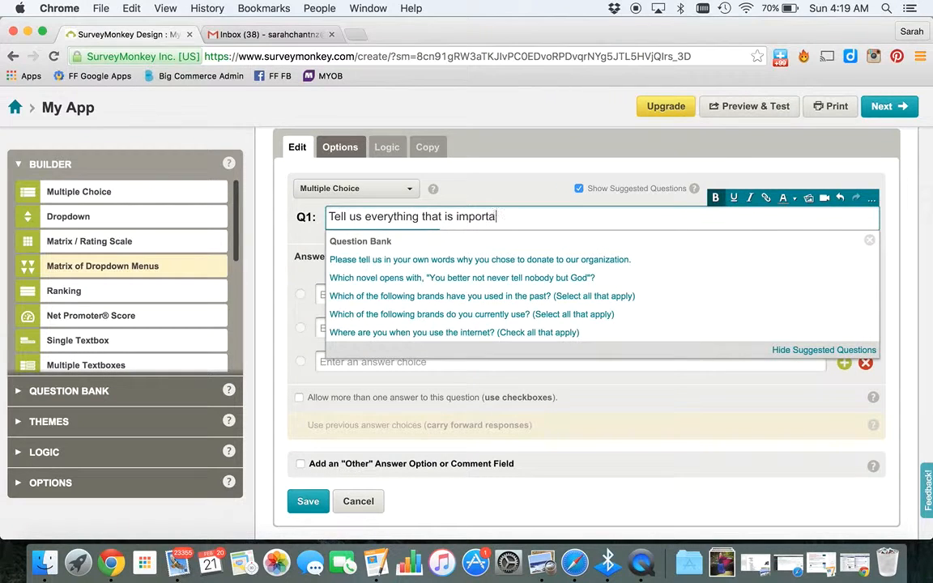
text(nt to you in an a)
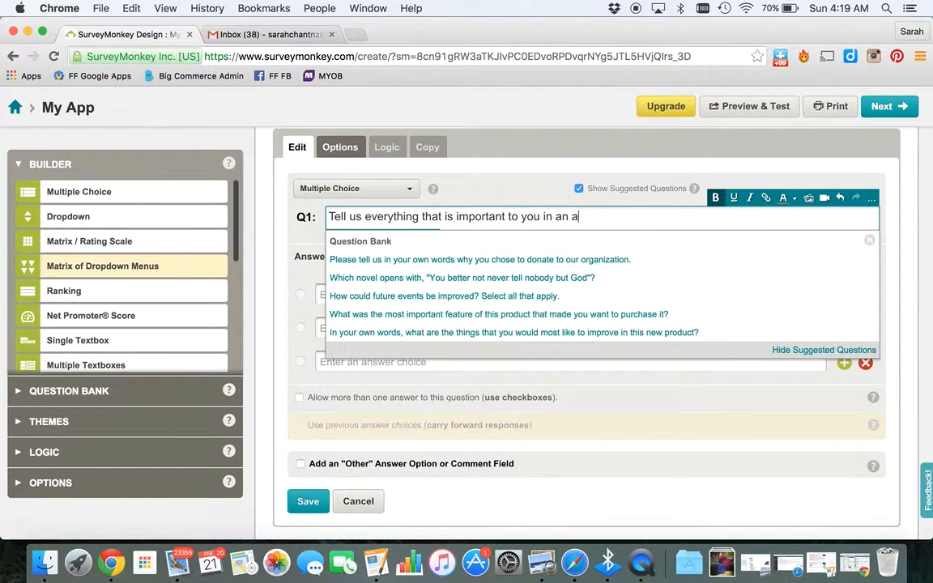
text(pp...)
key(Tab)
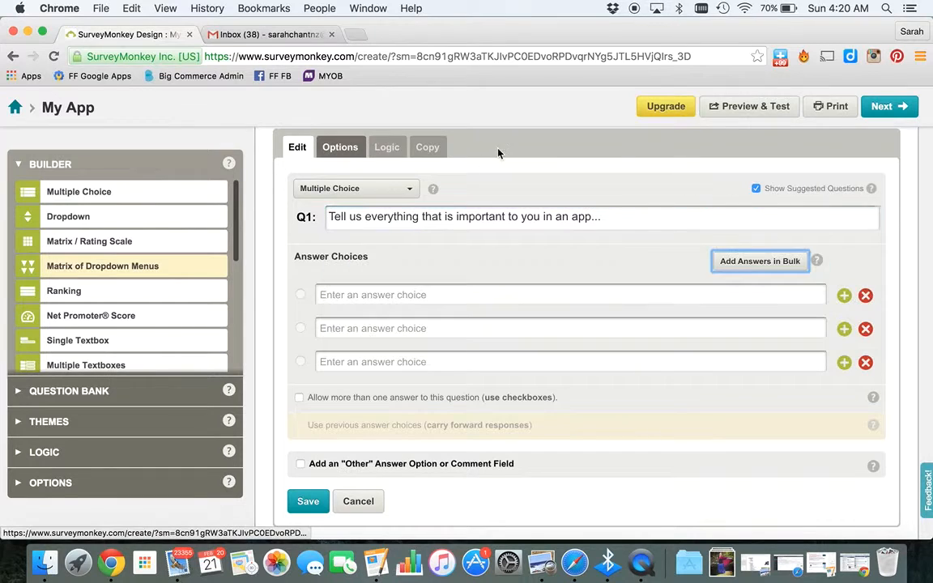
Enter the answer choices Low price, Looks good and Easy to use, then add a fourth answer row
click(352, 301)
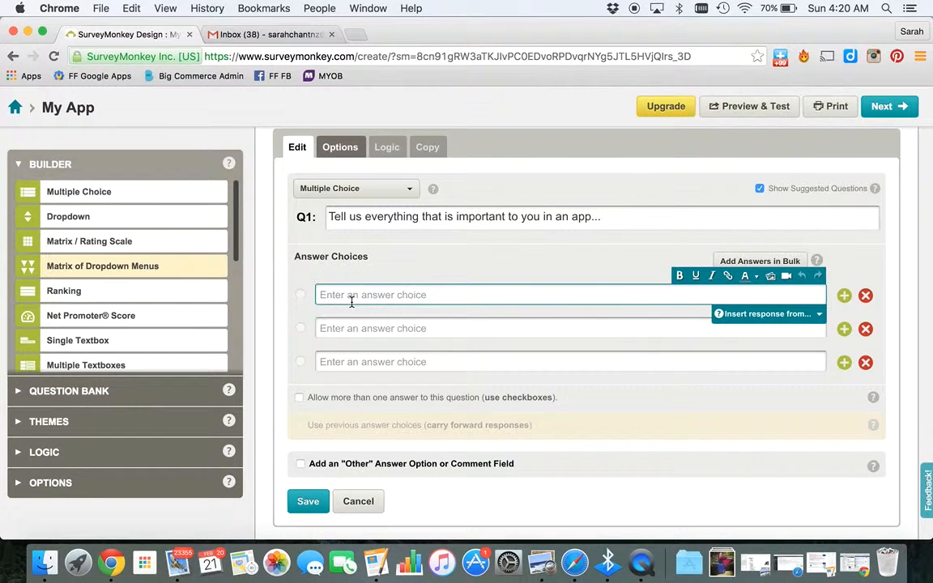
text(Low price)
click(354, 327)
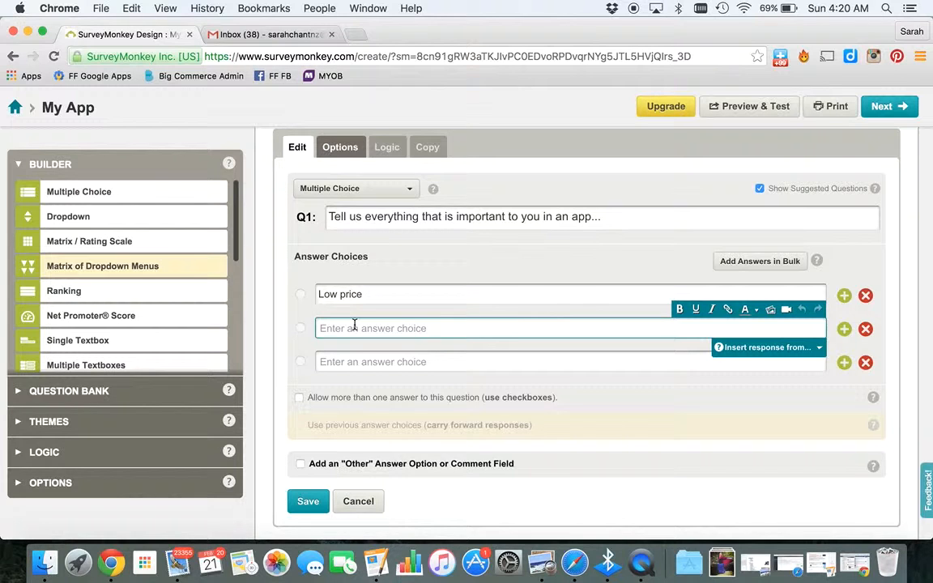
text(Looks good)
click(362, 360)
text(Eas)
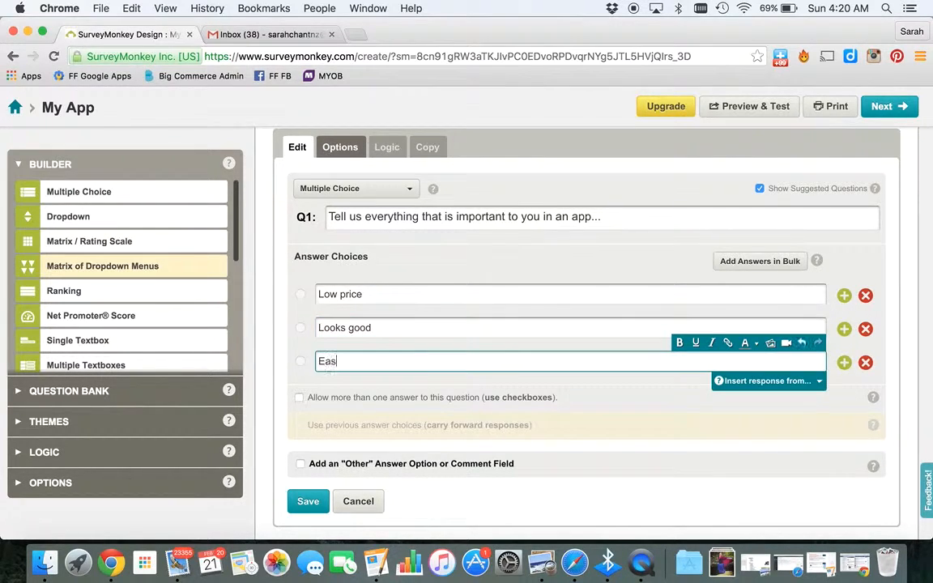
text(y to use)
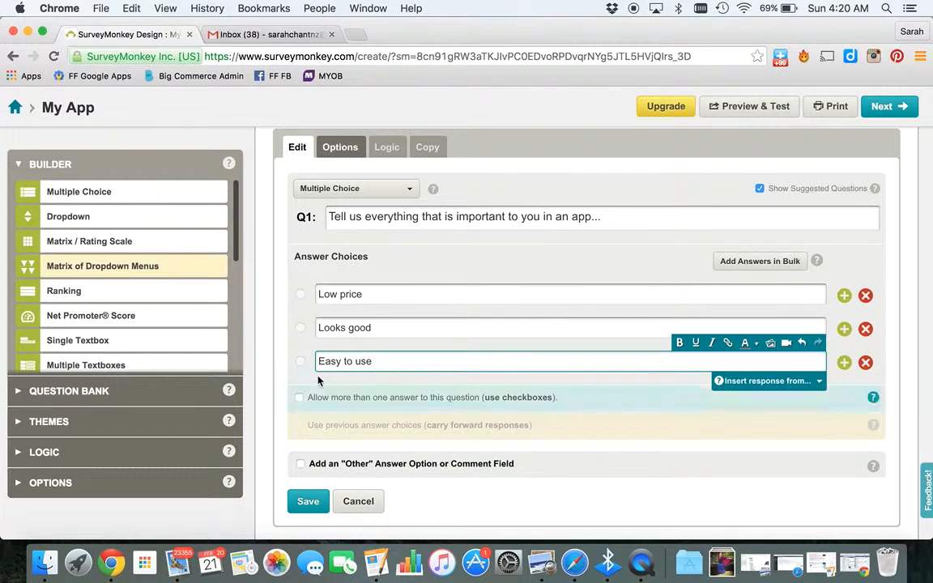
click(843, 362)
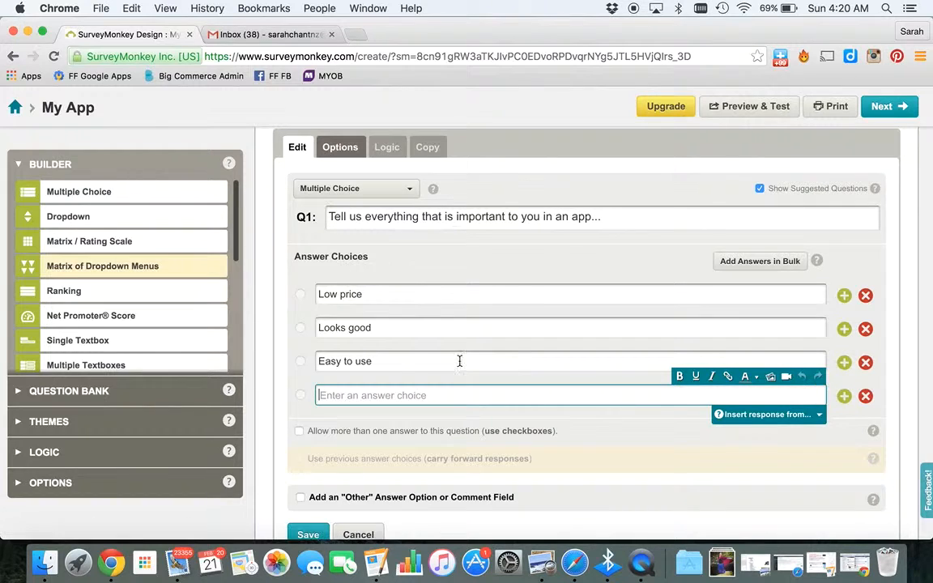
Allow more than one answer using checkboxes and enter Original as the fourth answer choice
click(298, 432)
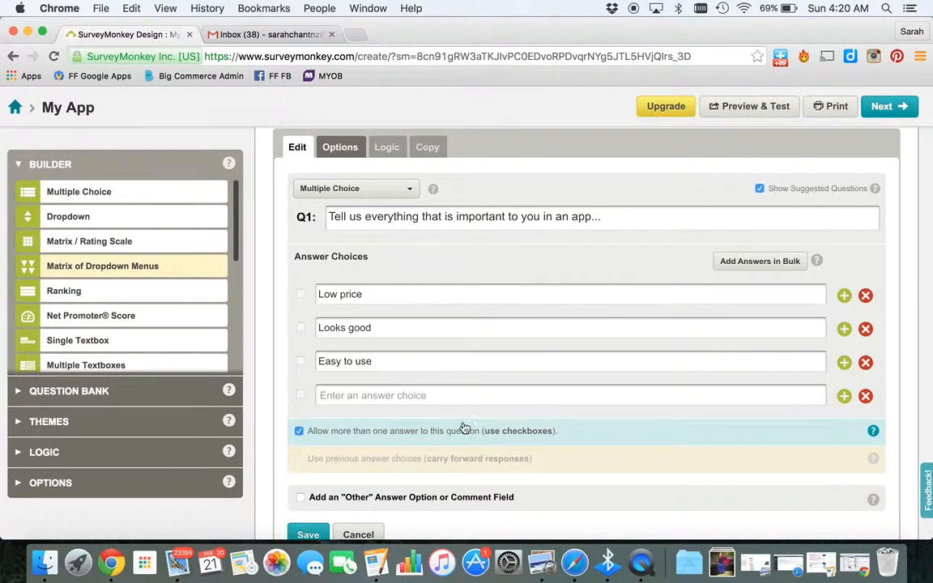
click(342, 393)
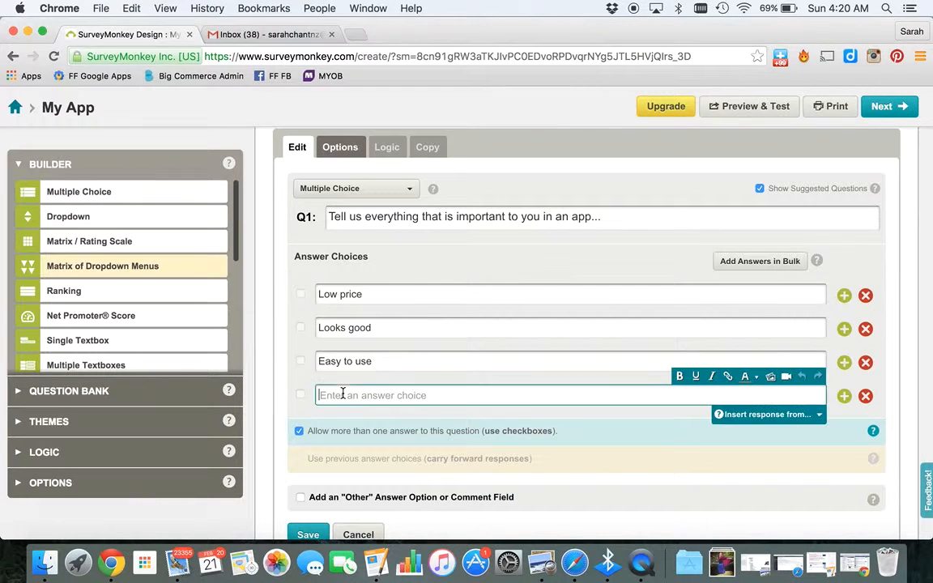
text(origi)
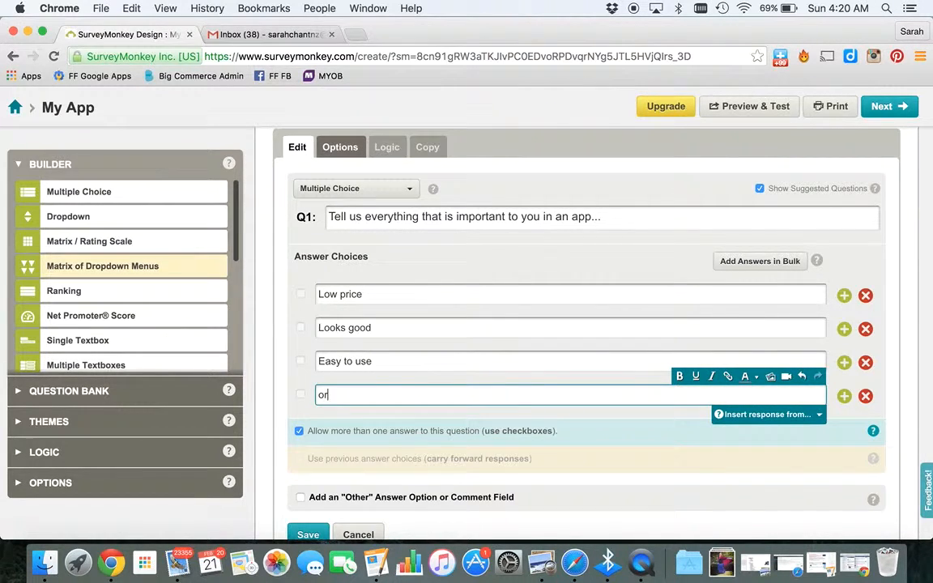
key(BackSpace)
key(BackSpace)
key(BackSpace)
key(BackSpace)
key(BackSpace)
text(Original)
Add a fifth answer choice, Fits my purpose, and save the question
click(844, 397)
text(Fi)
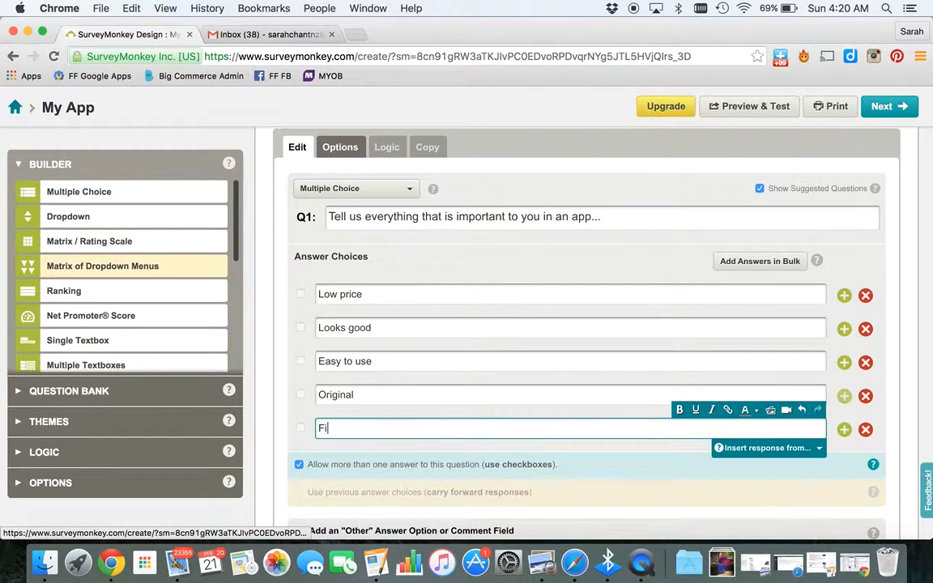
text(ts my purpose)
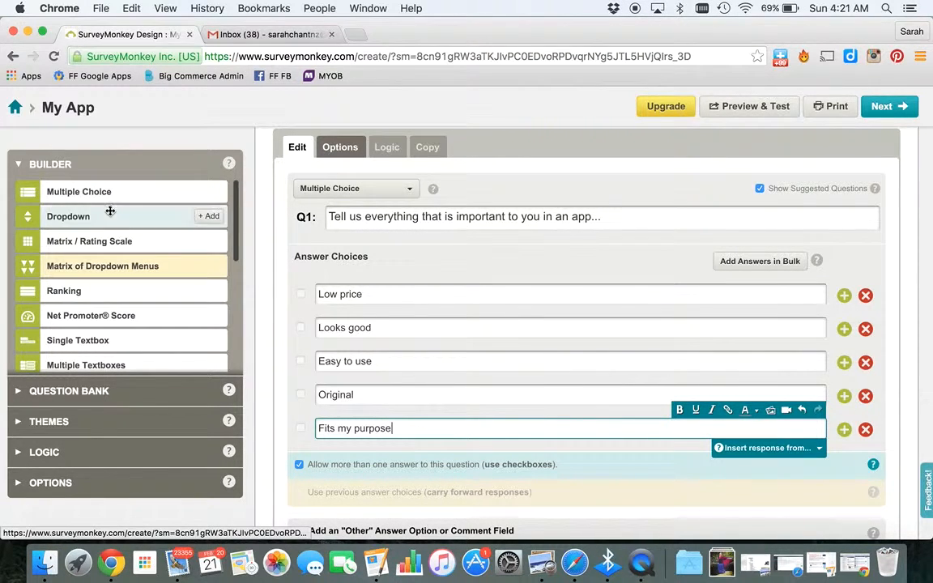
scroll(835, 493, down, 3)
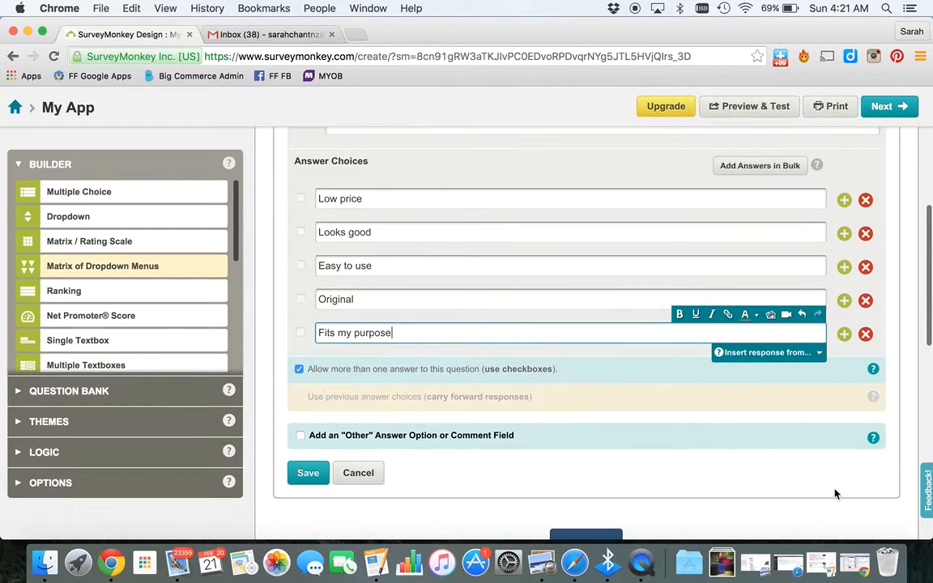
click(314, 474)
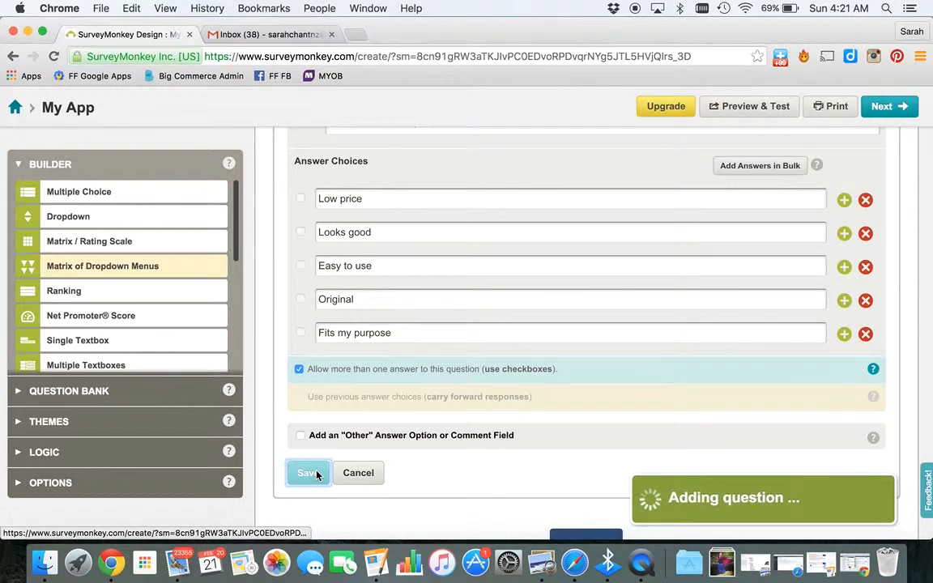
Add a dropdown question reading "Have you paid for an app before?"
scroll(311, 433, up, 2)
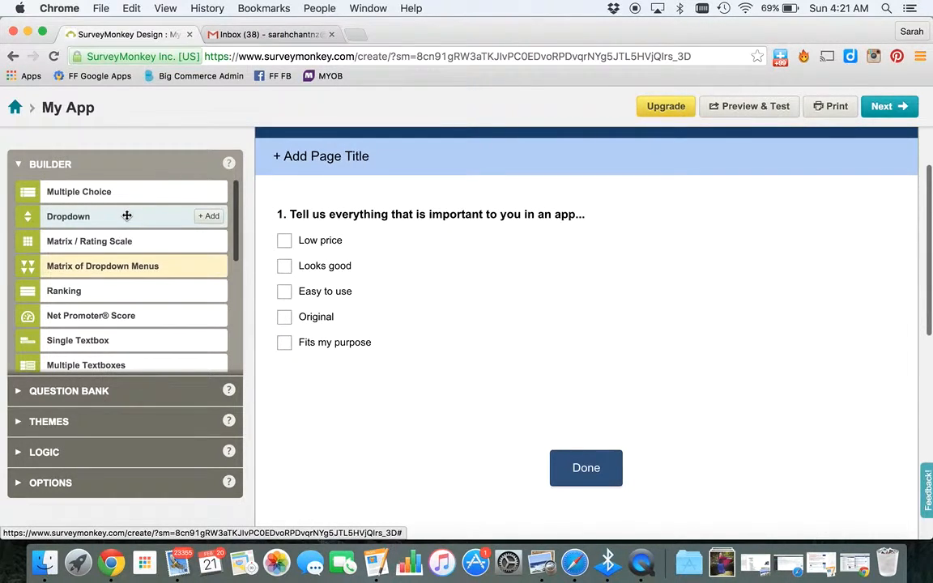
click(209, 217)
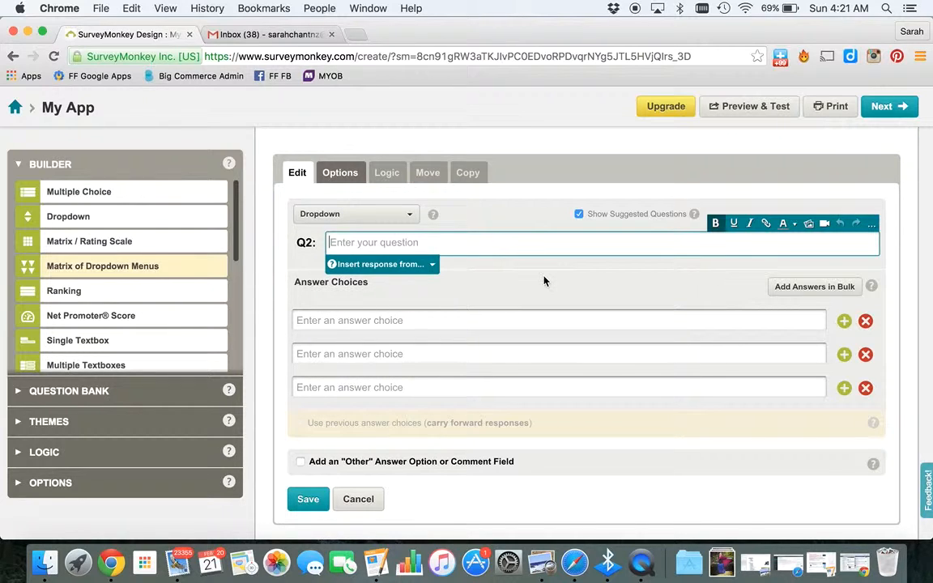
text(Have you)
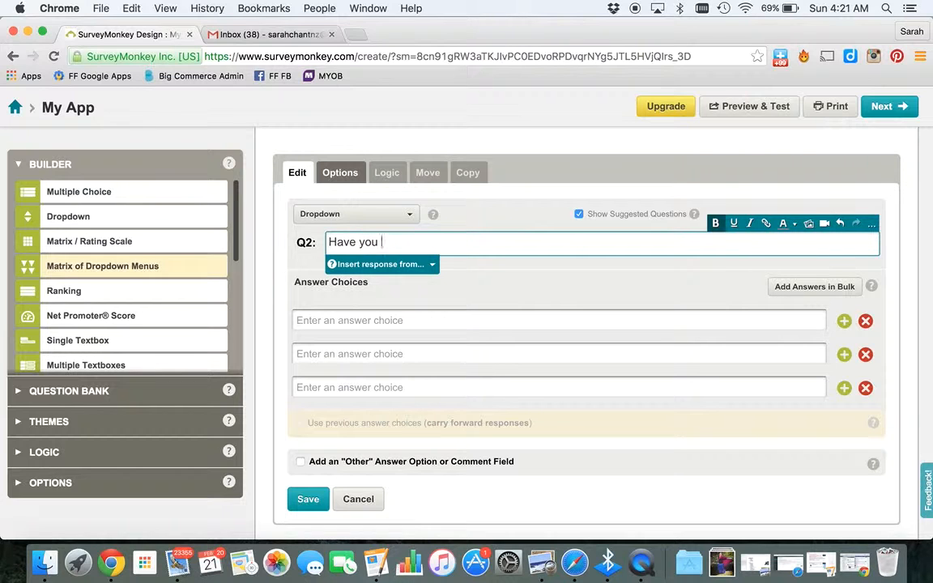
text( paid for an app)
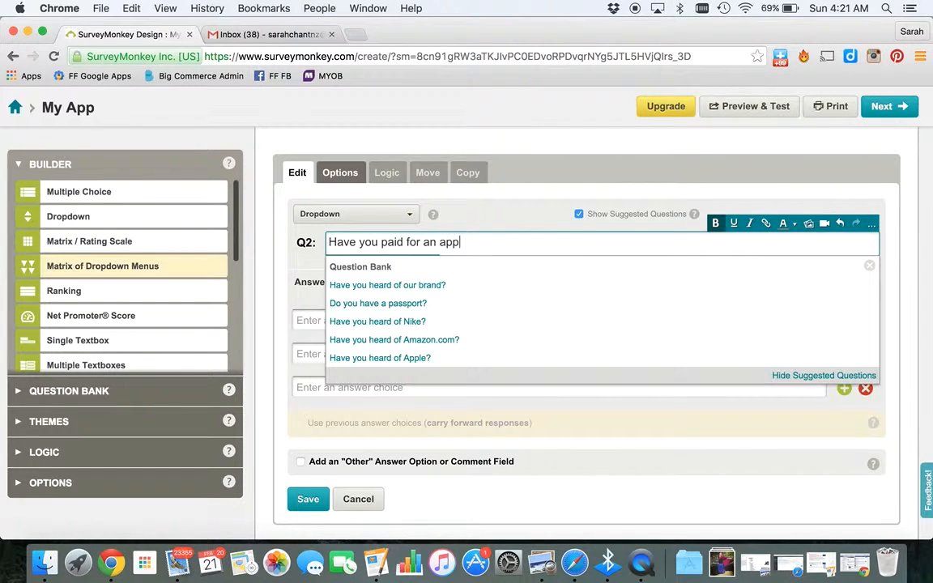
text( before?)
key(Tab)
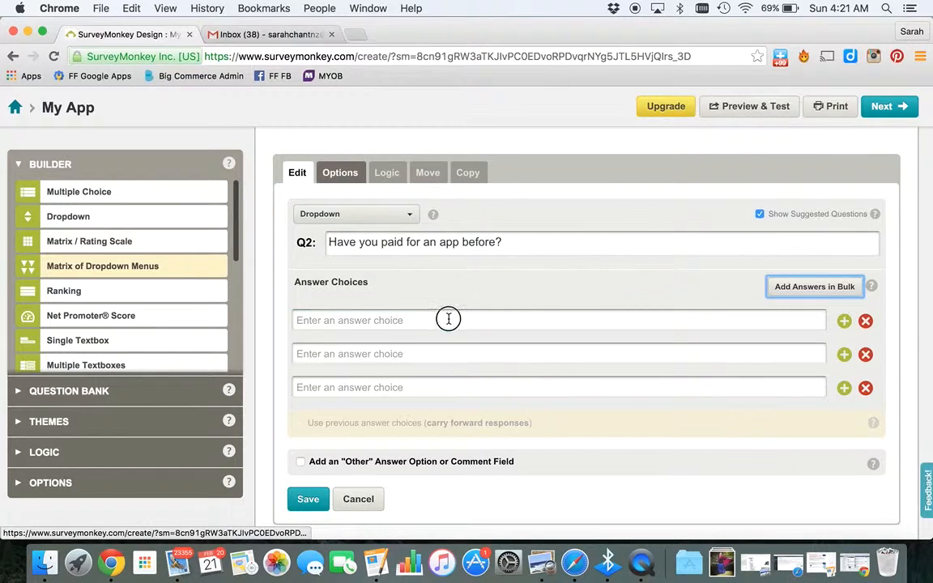
Enter the answer choices Yes and No, remove the empty third answer row, and save the question
click(448, 319)
text(Yes)
key(Tab)
click(330, 354)
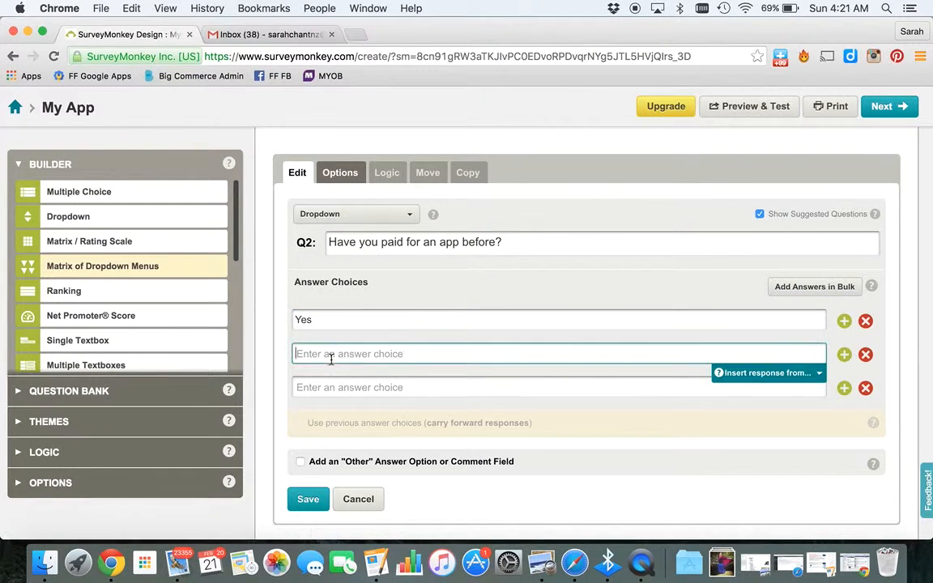
text(No)
click(864, 388)
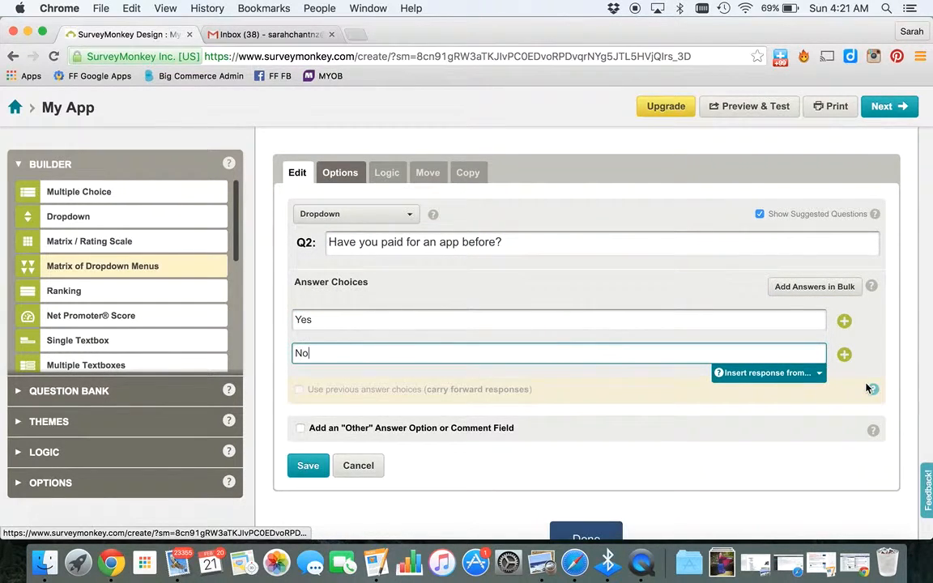
click(309, 465)
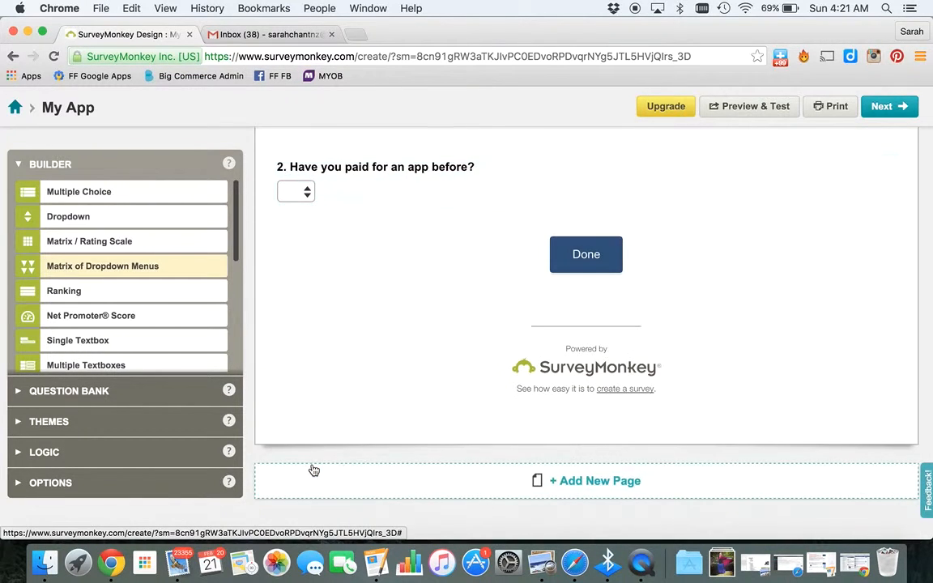
Finish designing the survey and move on to collecting responses
scroll(386, 231, up, 3)
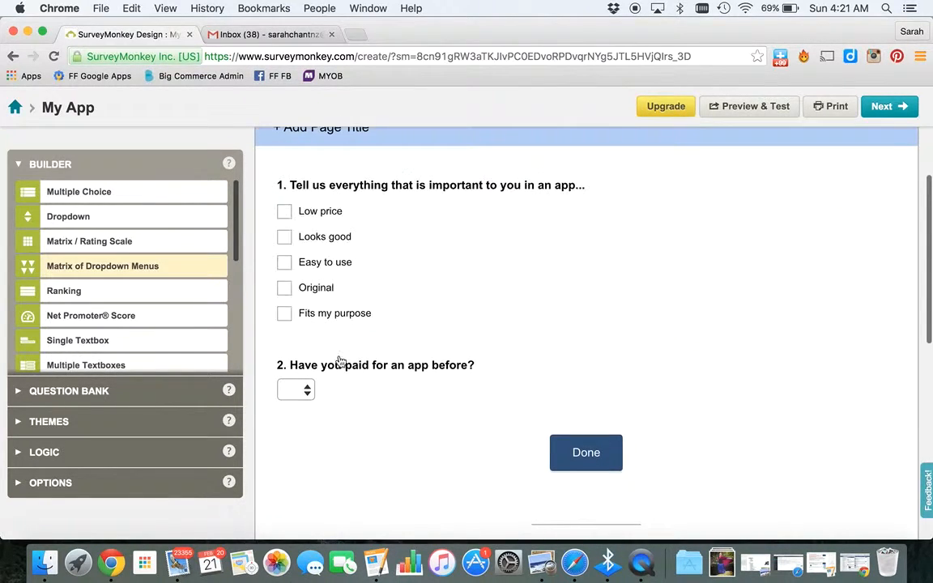
mouse_move(309, 390)
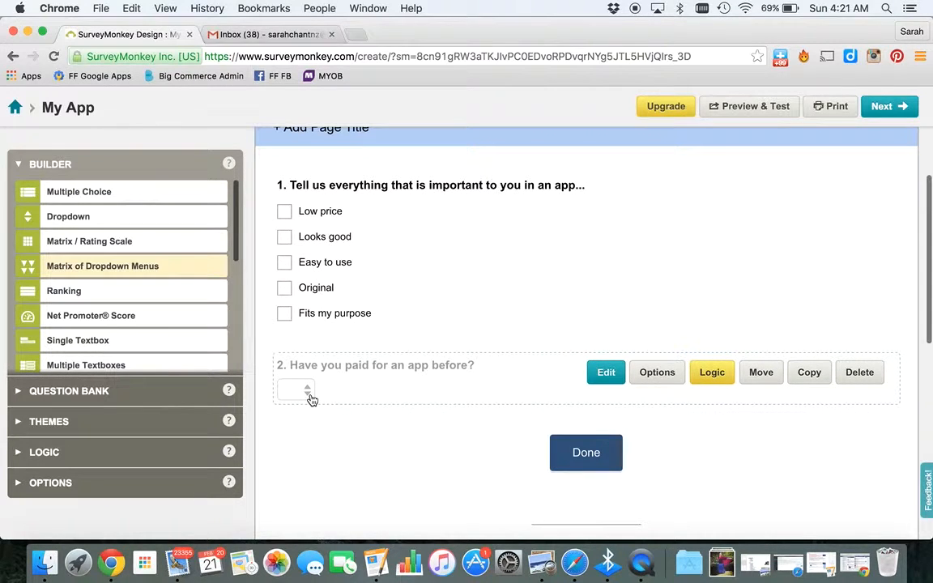
scroll(167, 311, down, 5)
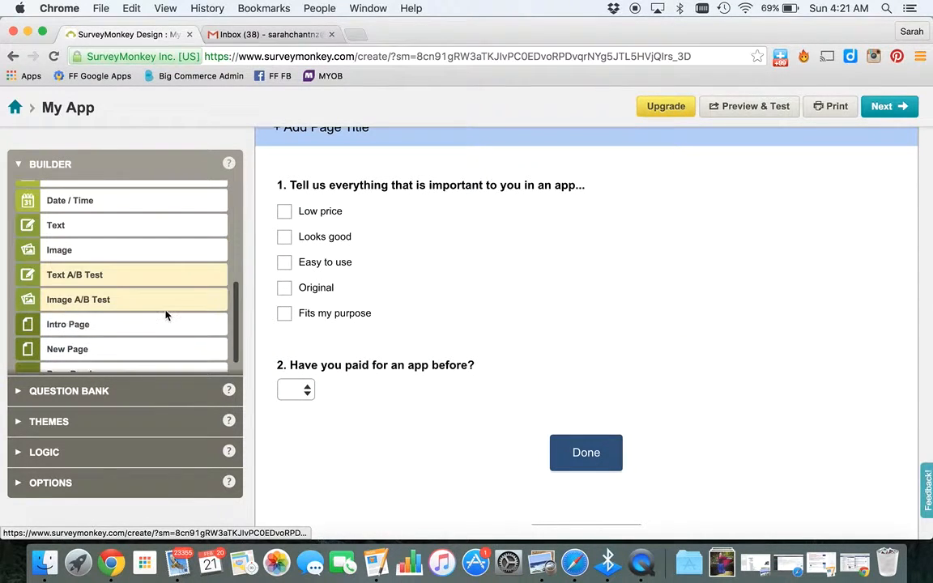
drag(235, 306, 238, 183)
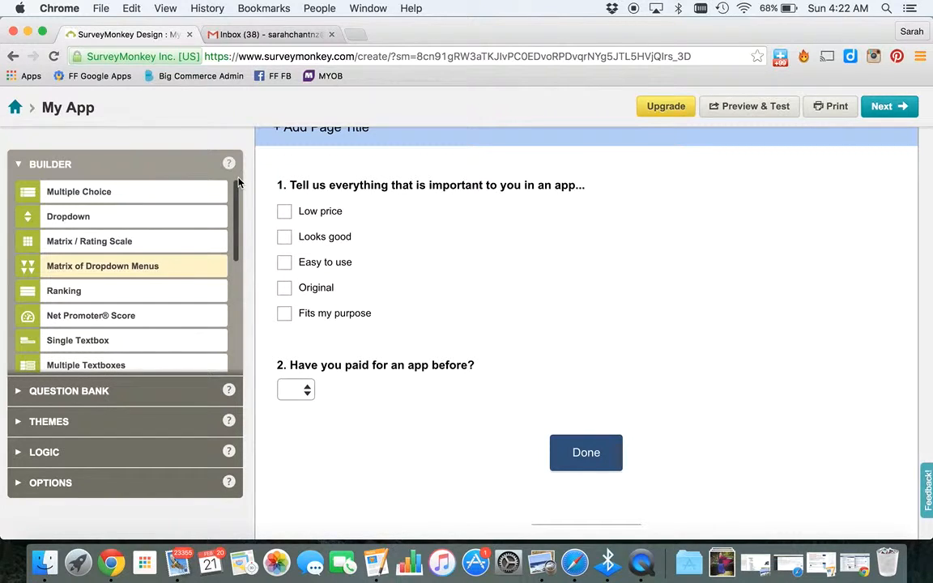
mouse_move(377, 201)
mouse_move(663, 302)
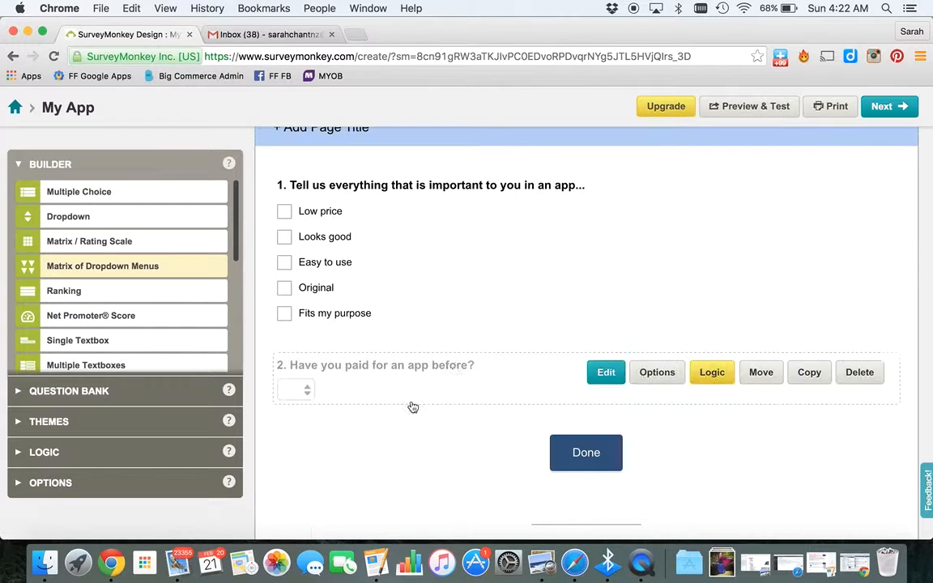
click(885, 109)
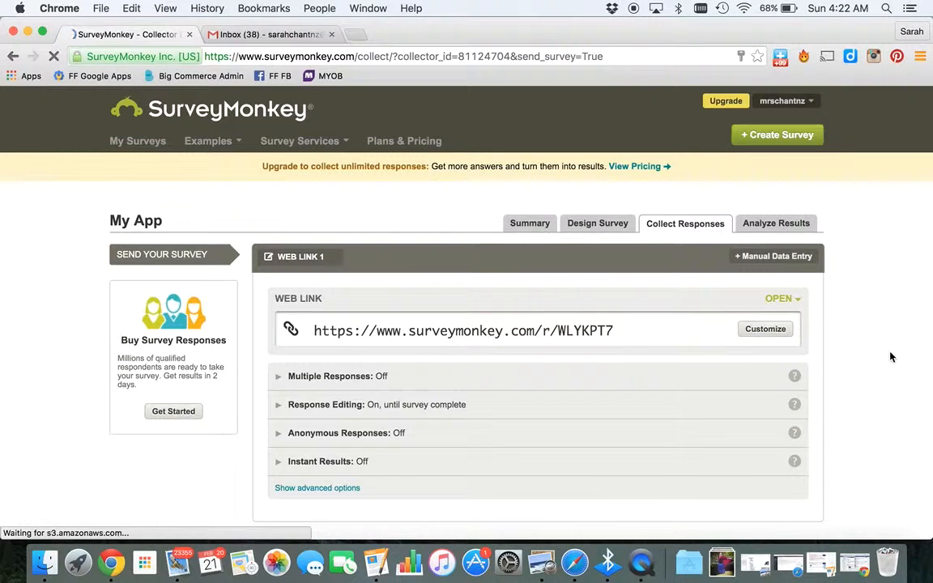
Copy the survey's web link and open it in a new browser tab
scroll(890, 356, down, 2)
scroll(889, 356, down, 1)
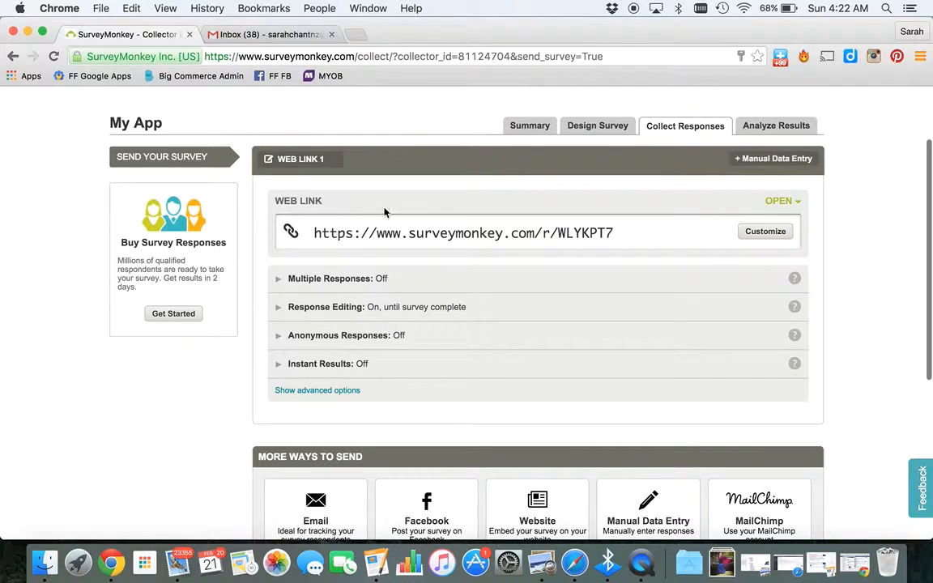
scroll(857, 413, down, 2)
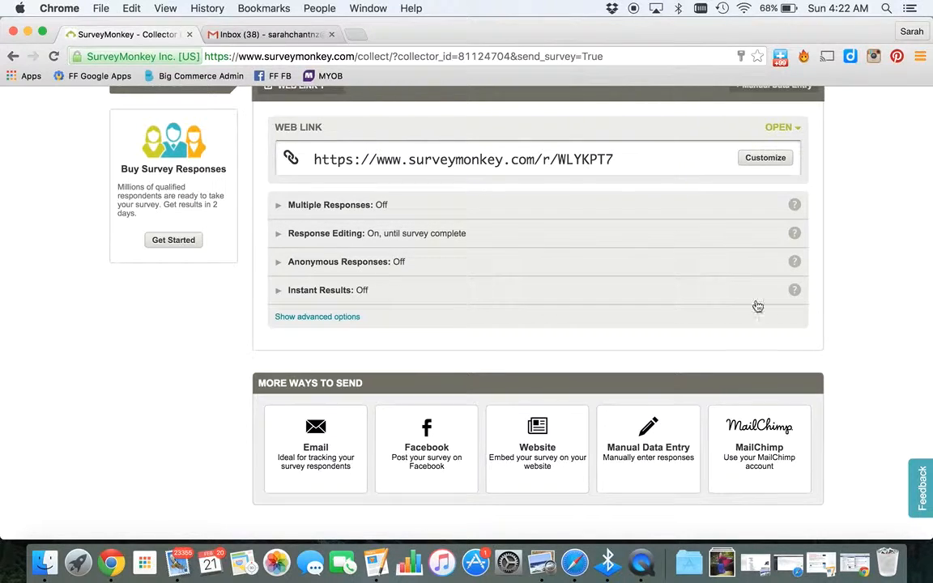
click(603, 165)
key(super+t)
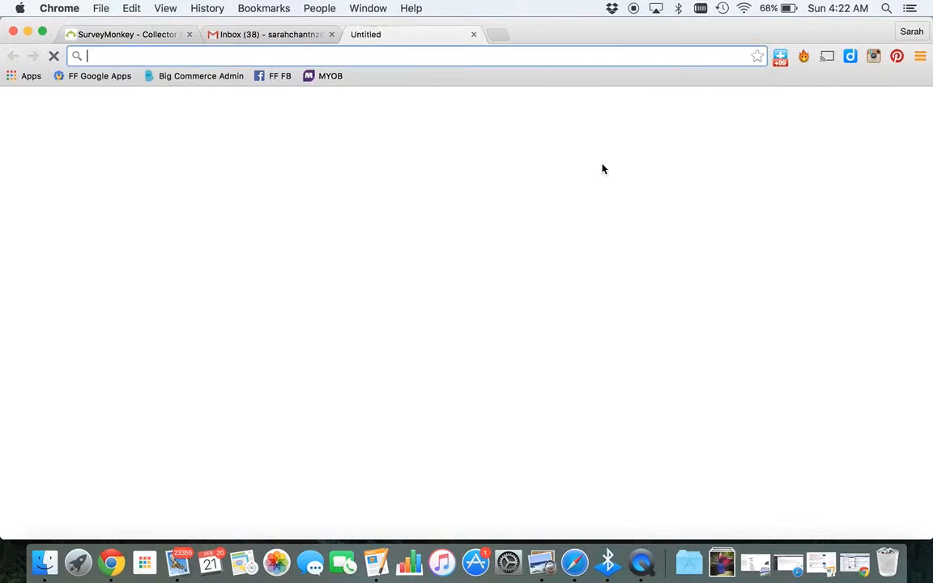
key(super+v)
key(Return)
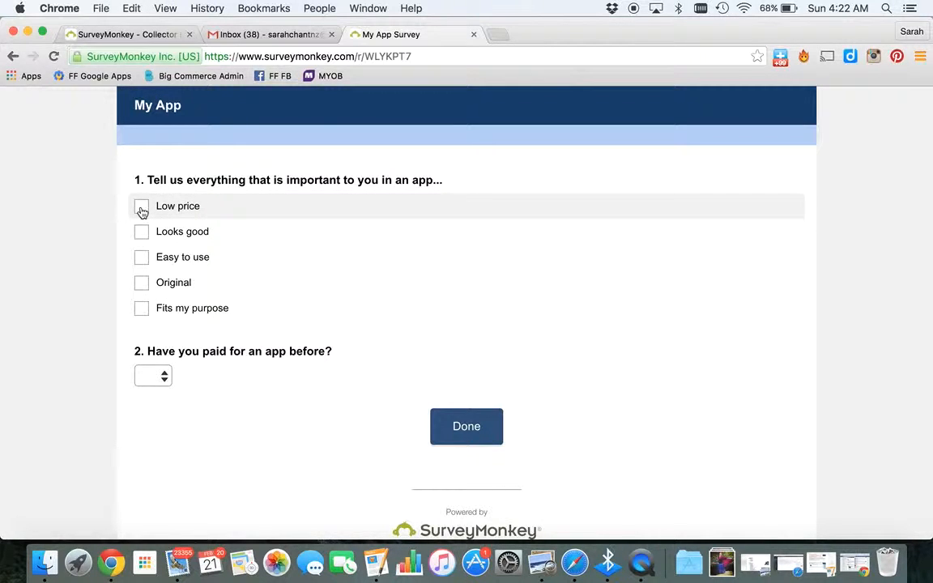
Submit a test response ticking Low price, Easy to use and Fits my purpose, with Yes for the second question
click(142, 209)
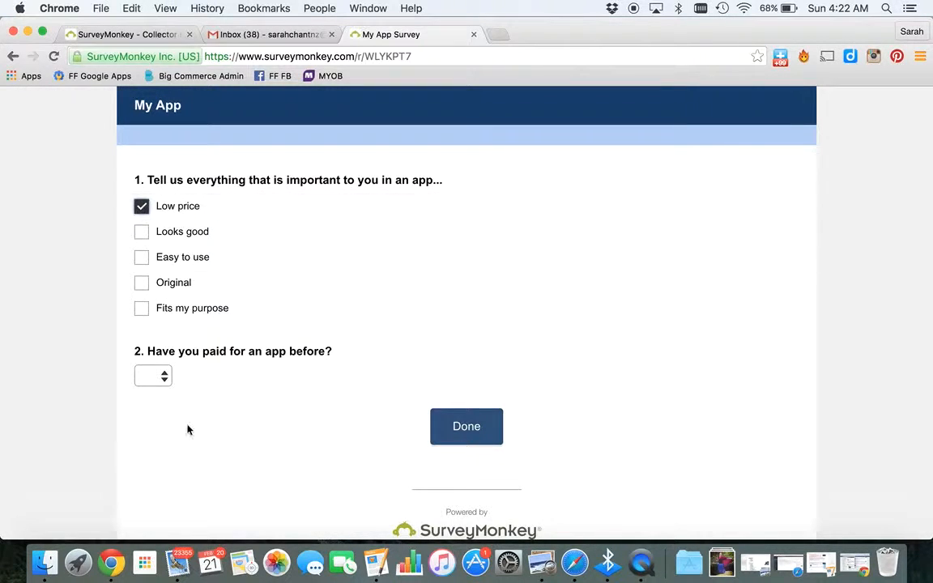
click(142, 259)
click(141, 312)
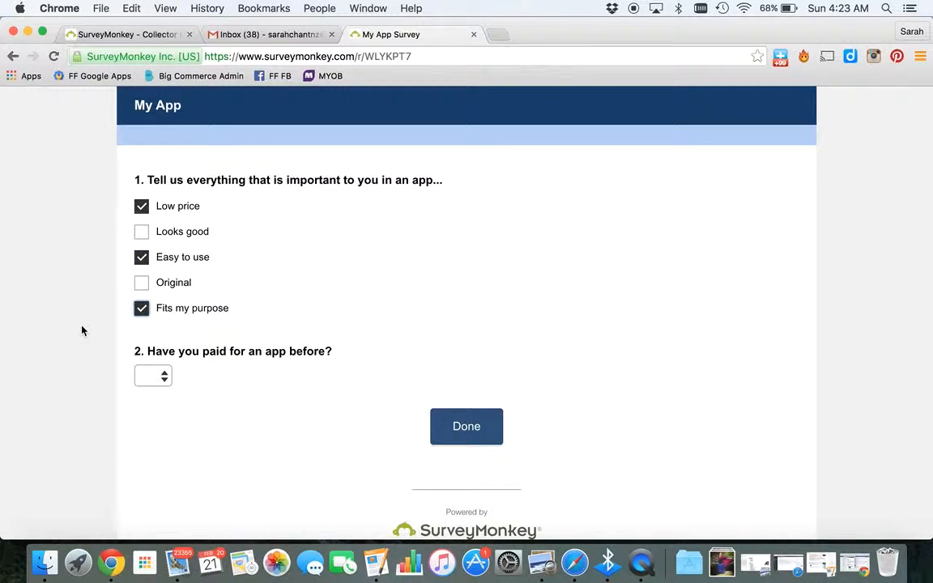
click(158, 377)
click(148, 387)
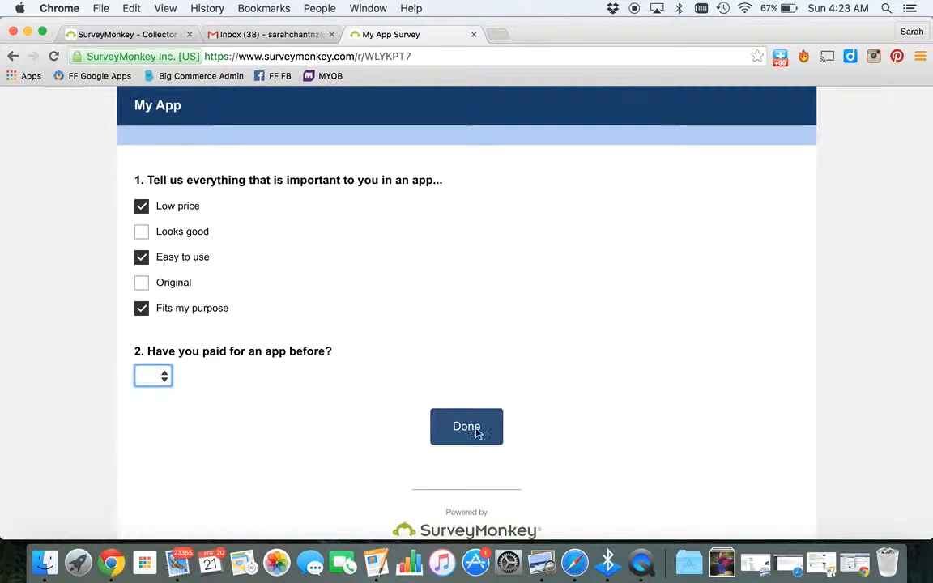
scroll(540, 406, down, 1)
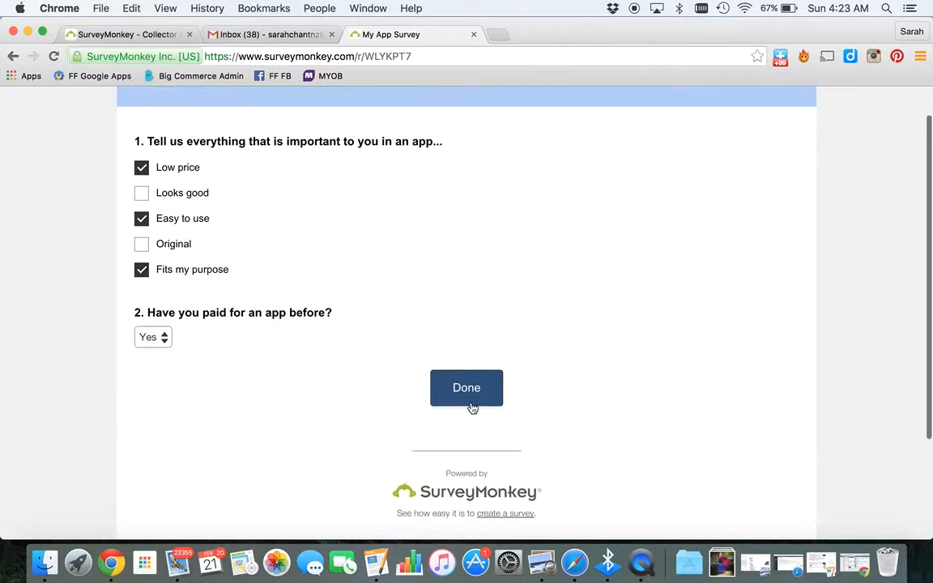
click(467, 403)
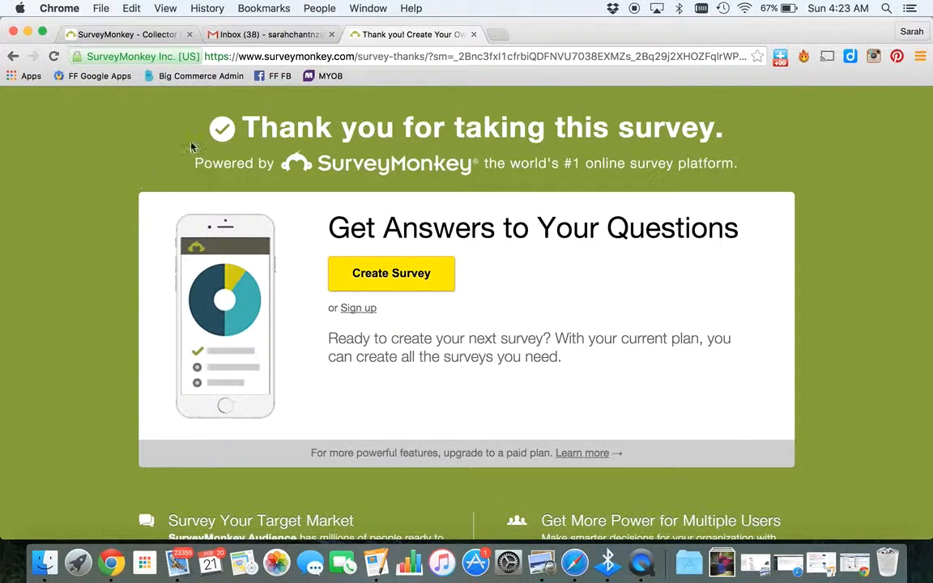
Return to the survey's collector tab, reload it and open the survey's results analysis
click(120, 36)
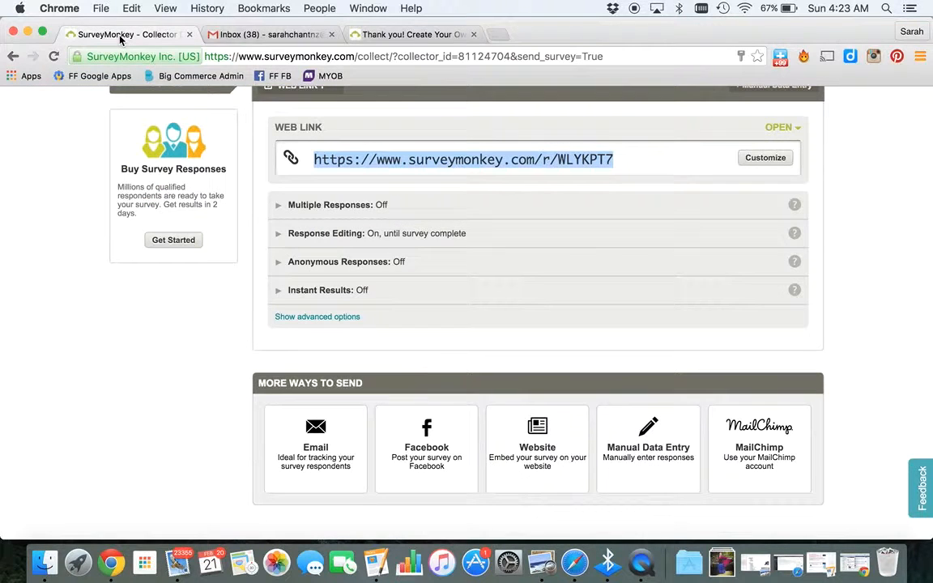
key(super+r)
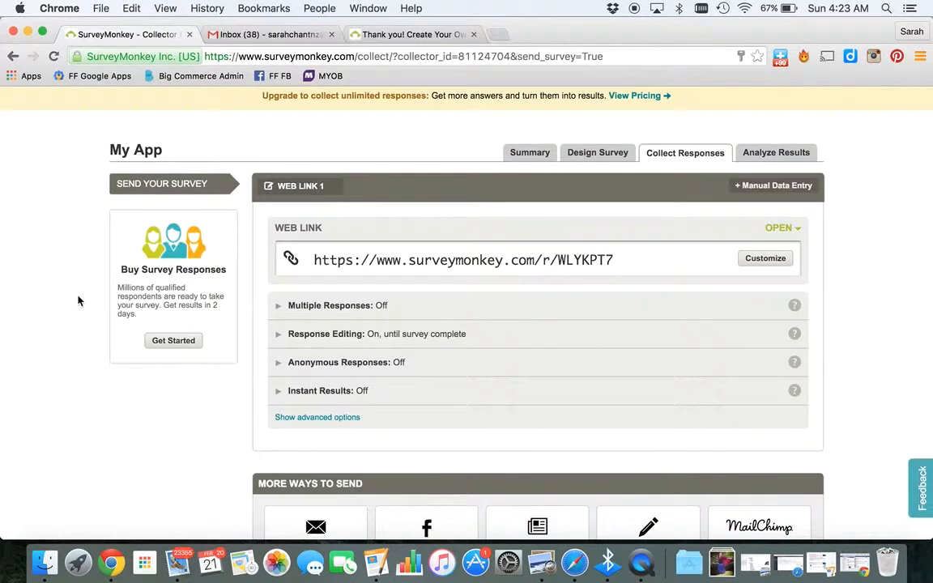
click(774, 154)
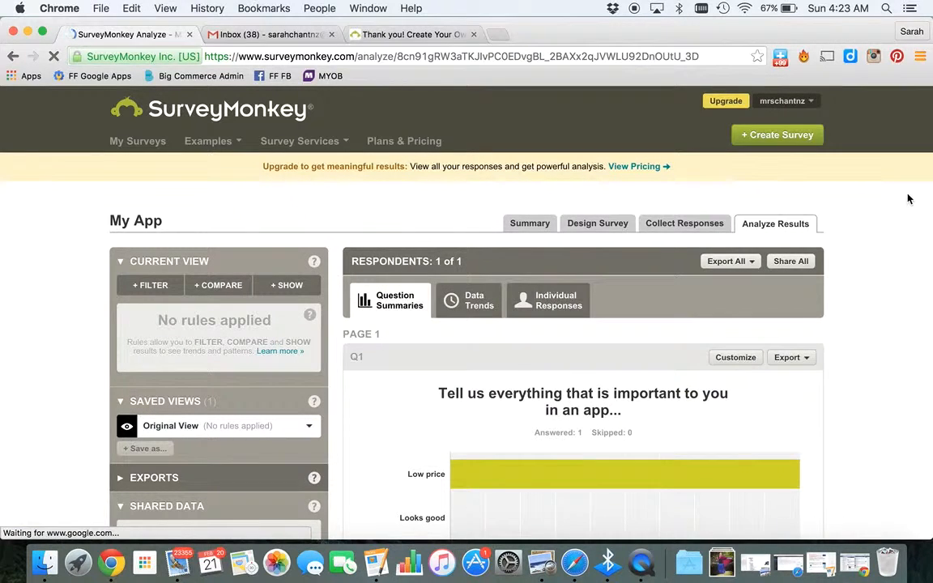
Examine the response charts and tables for both questions
scroll(885, 267, down, 3)
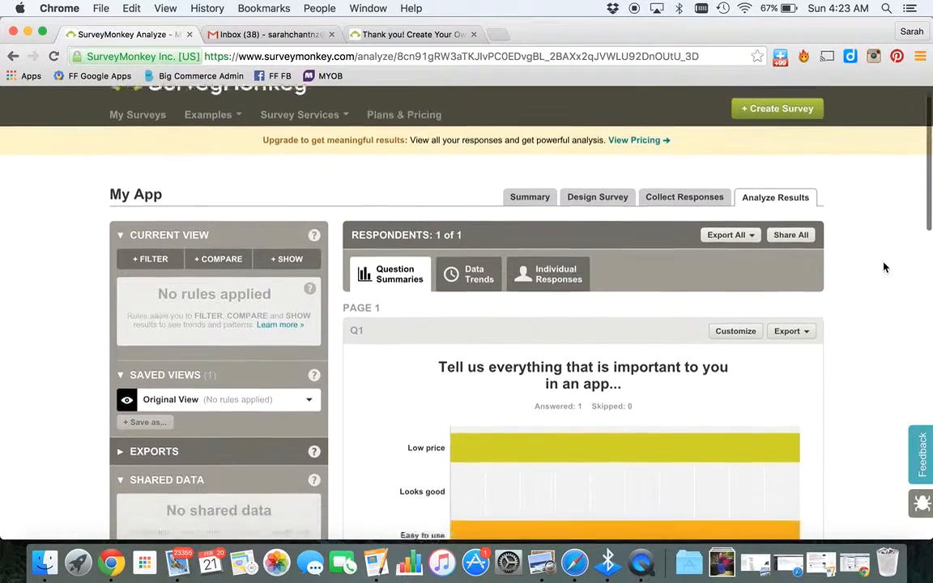
scroll(884, 267, down, 3)
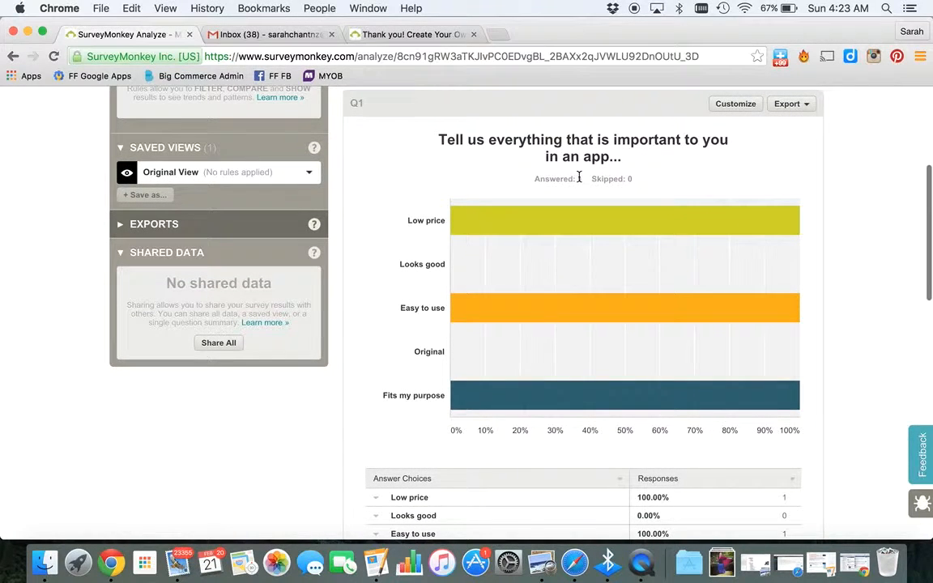
mouse_move(469, 221)
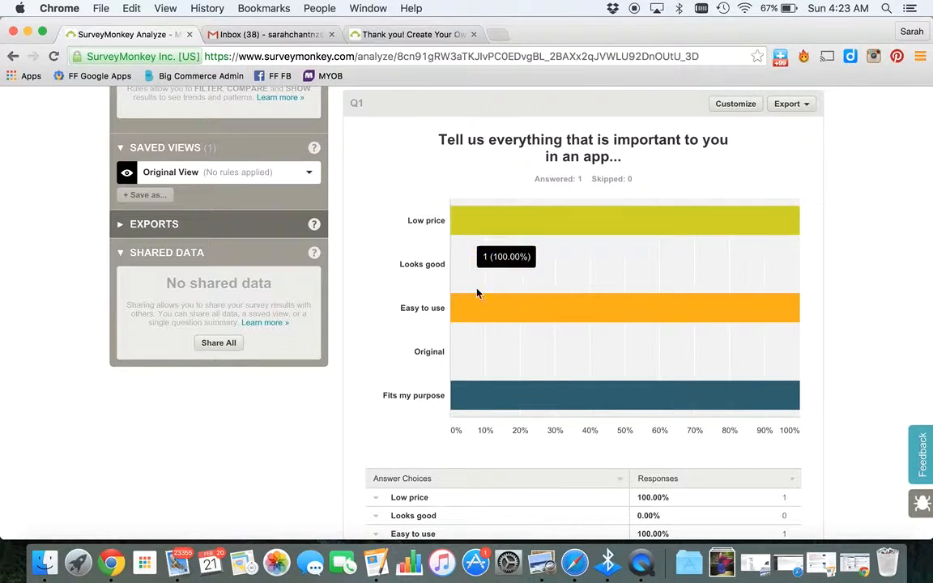
mouse_move(487, 402)
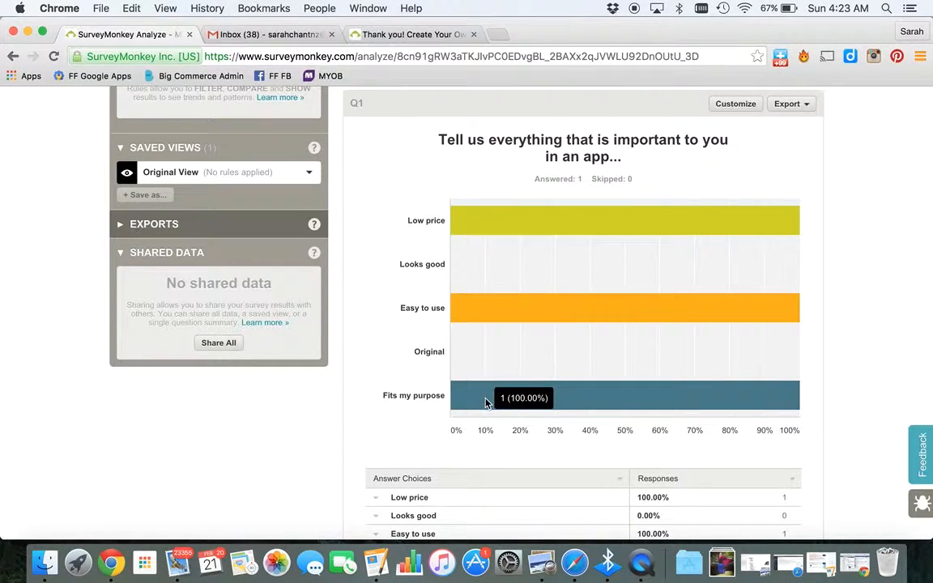
scroll(872, 469, down, 3)
scroll(872, 469, down, 1)
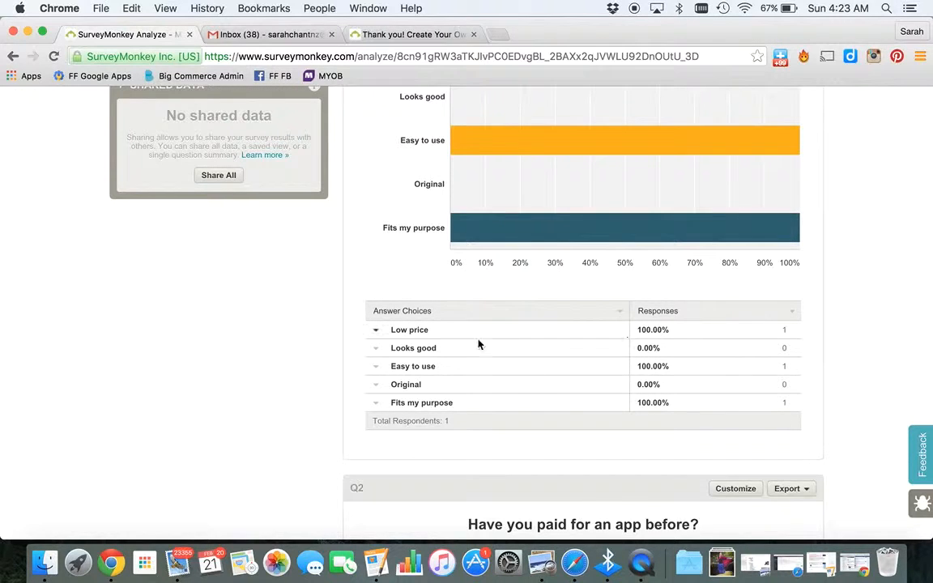
scroll(849, 421, down, 6)
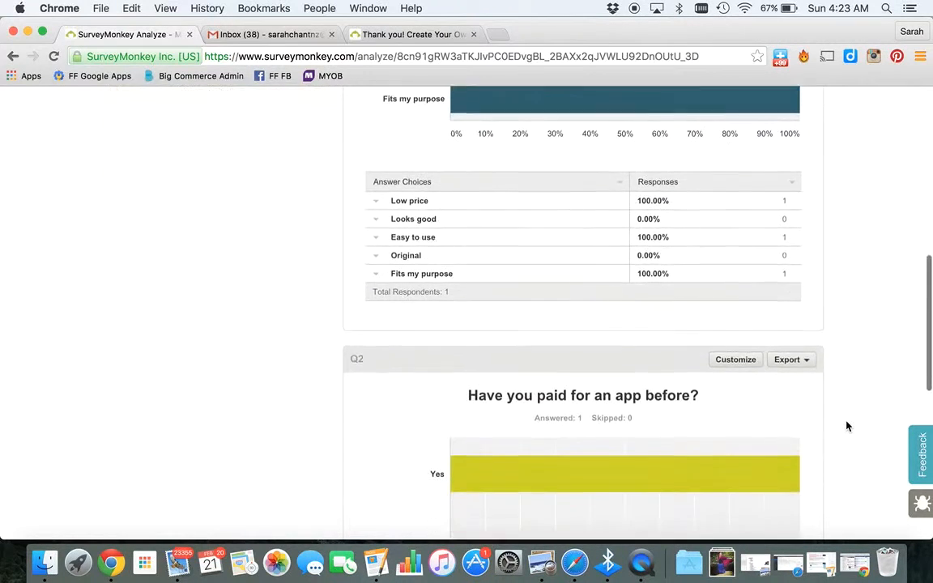
scroll(847, 426, down, 7)
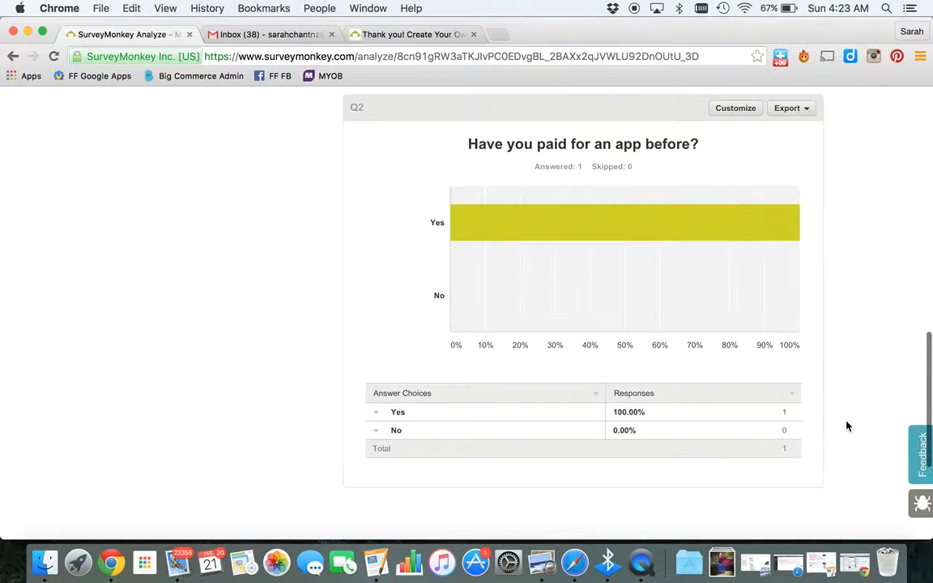
scroll(847, 421, up, 20)
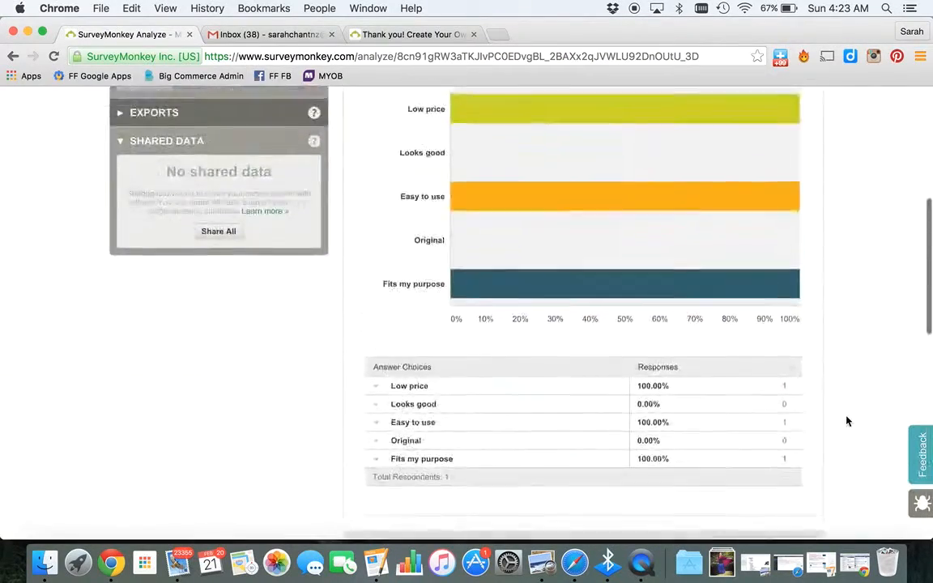
scroll(847, 421, down, 2)
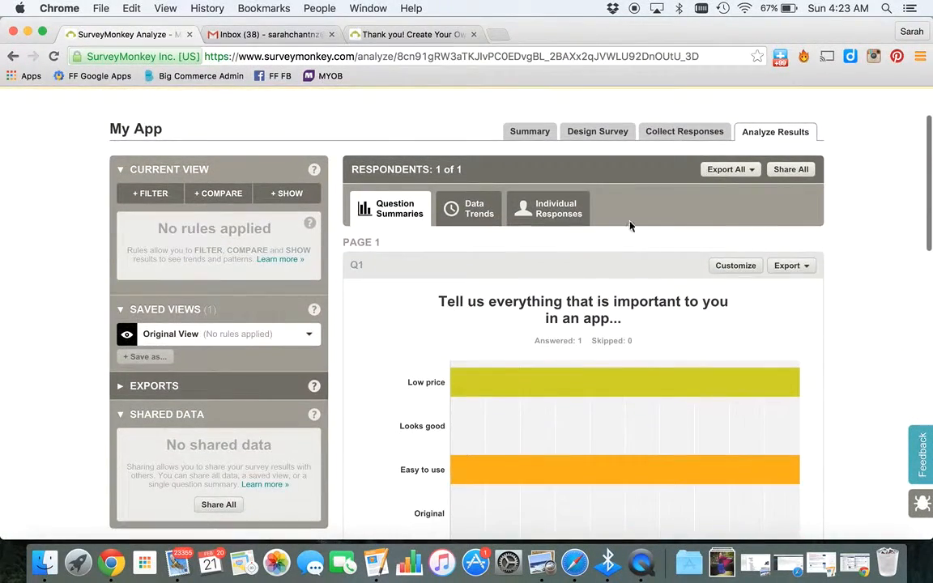
View the individual response details, then switch back to the question summaries
click(549, 207)
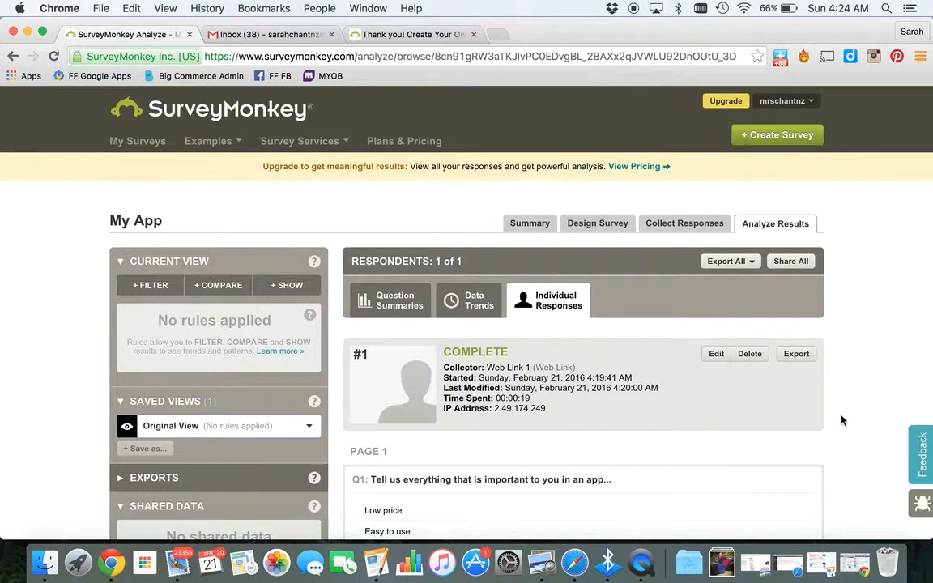
scroll(841, 421, down, 3)
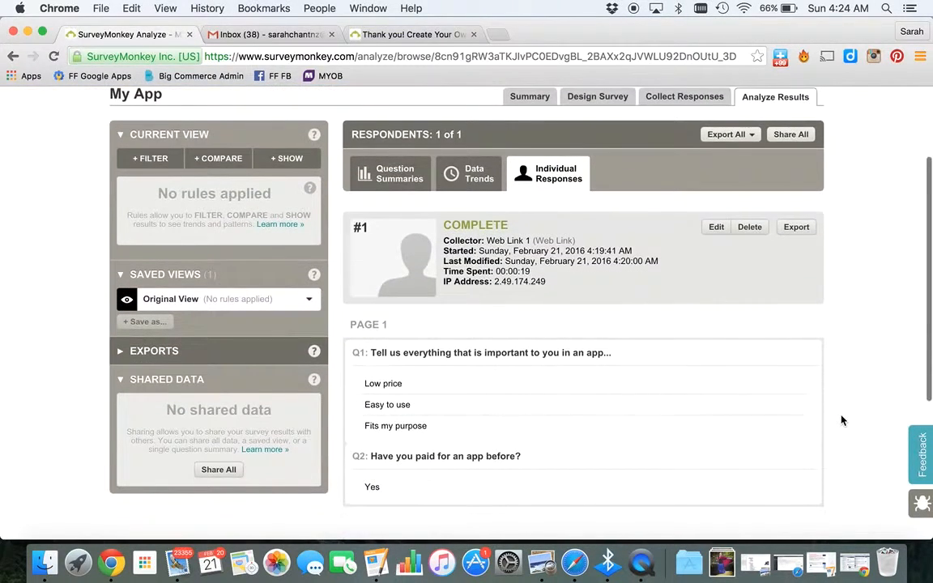
scroll(841, 420, up, 2)
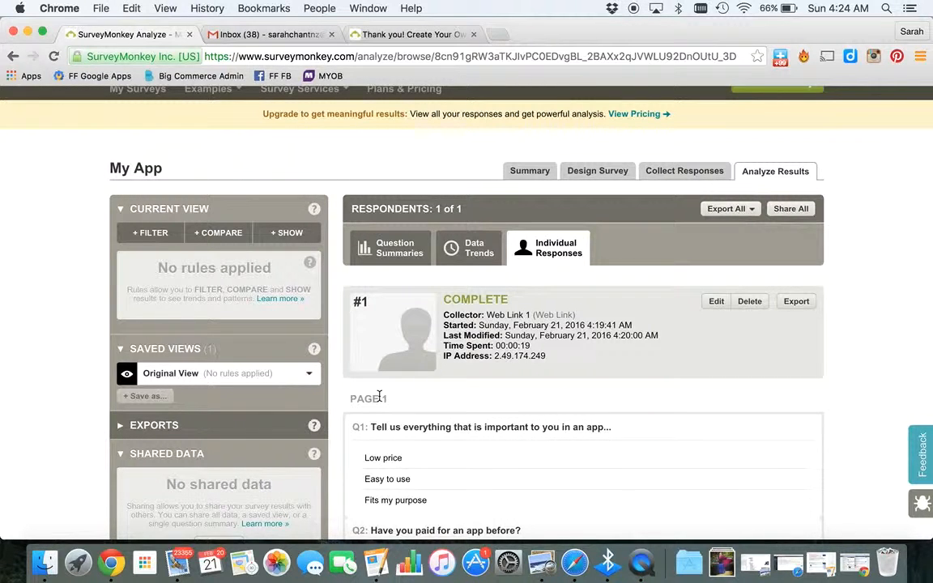
click(398, 239)
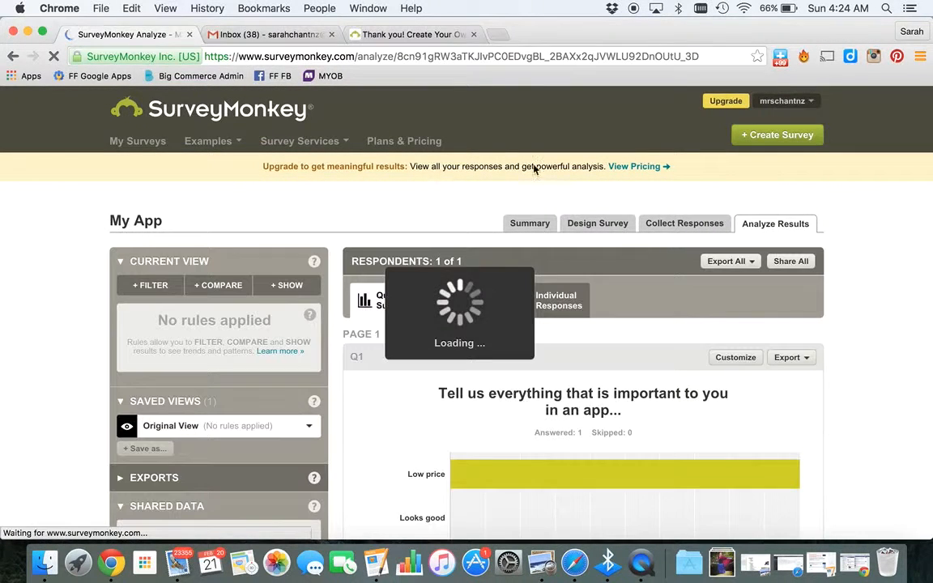
Open the survey design and add a Dropdown question asking What gender are you?
click(593, 224)
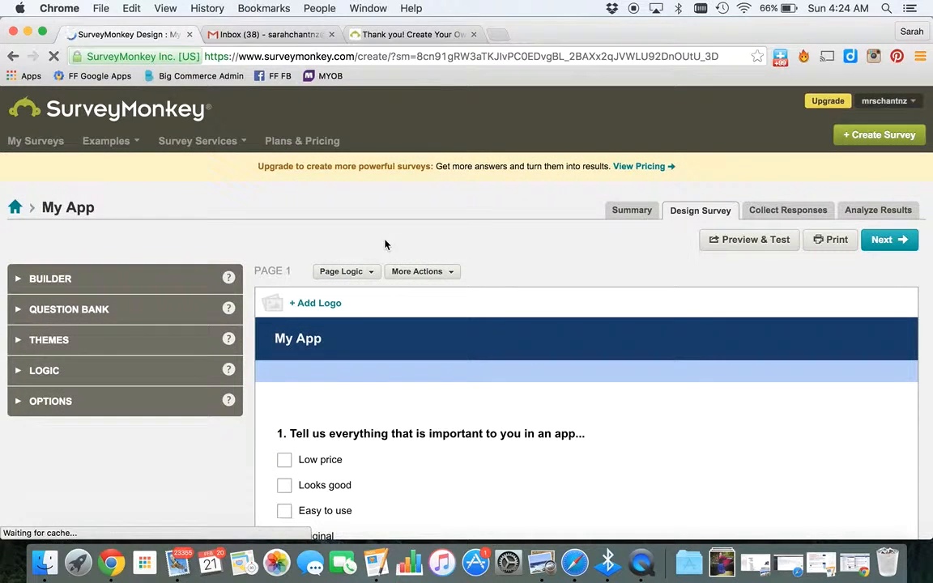
click(147, 277)
mouse_move(119, 330)
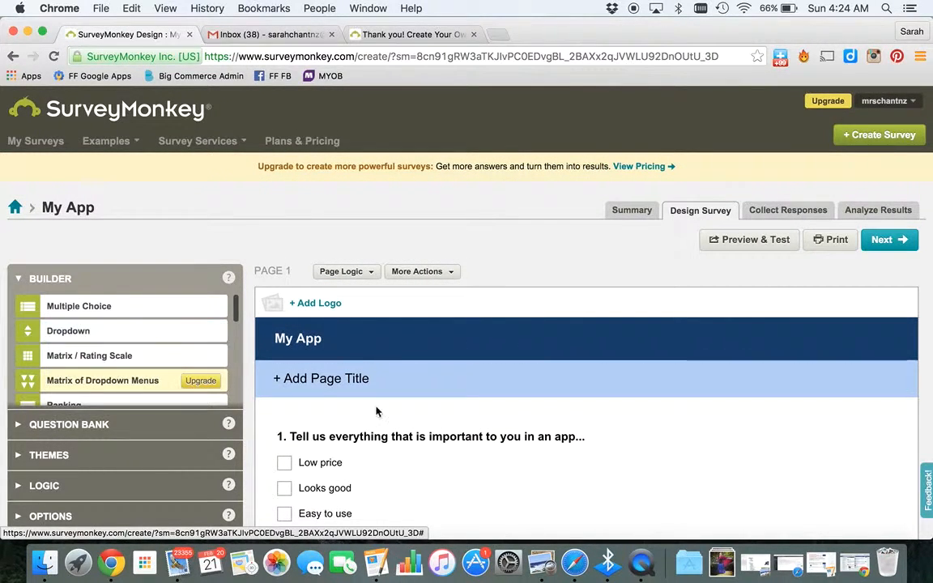
click(208, 330)
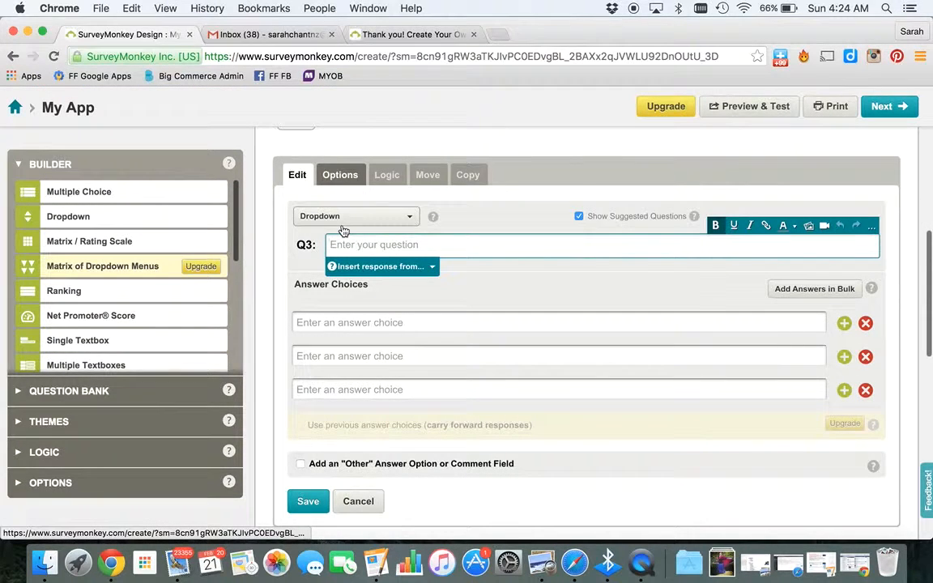
text(What gender )
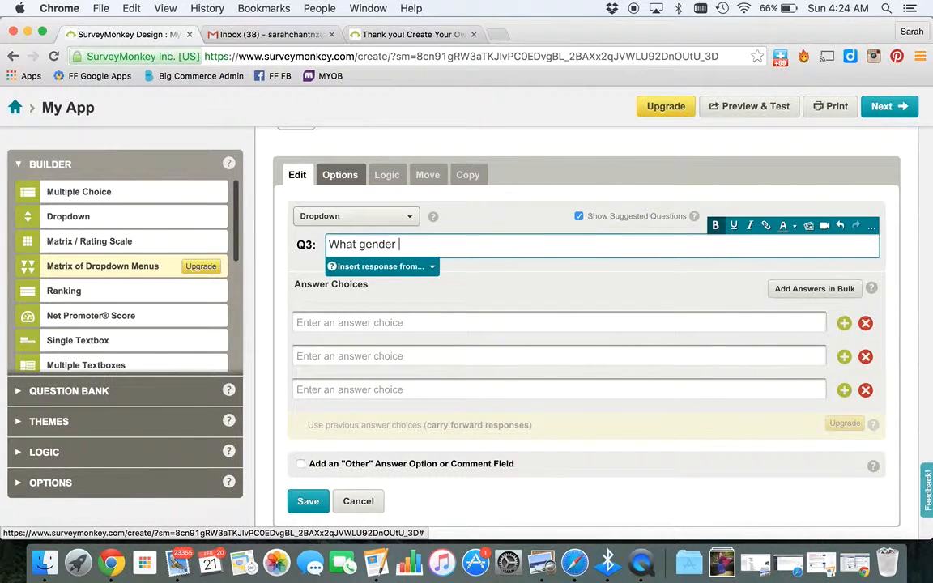
text(are you?)
Enter answer choices Male and Femal, remove the empty third choice, and save the question
key(Tab)
key(Tab)
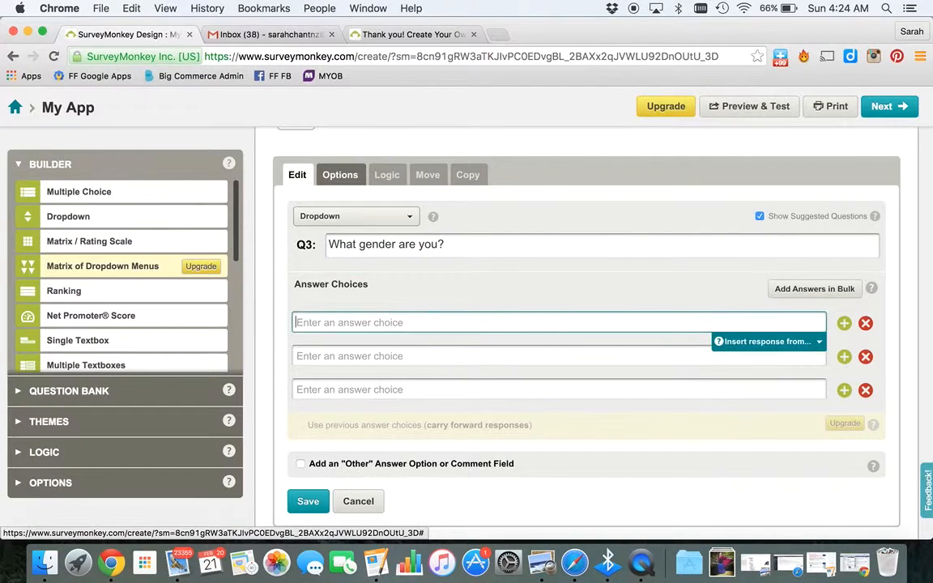
text(MaleF)
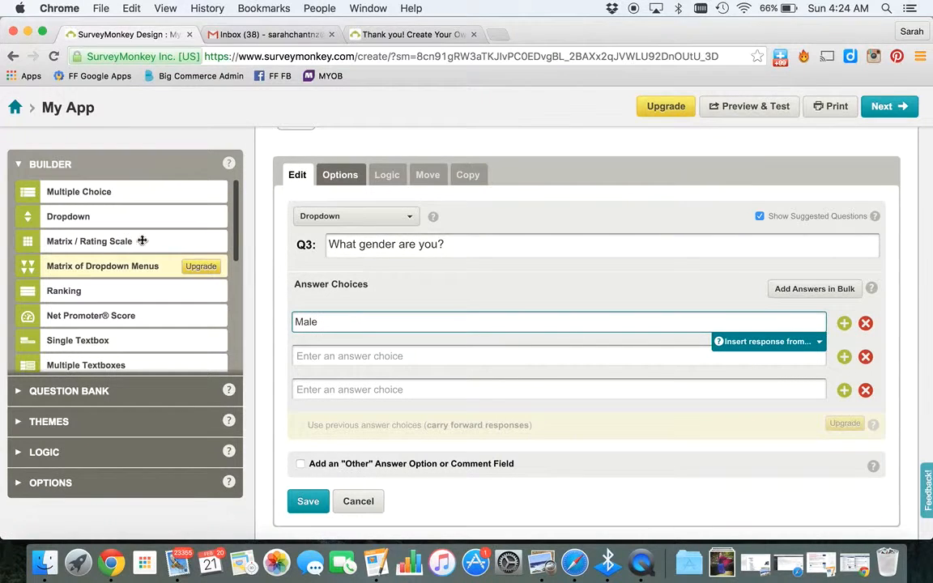
click(305, 349)
text(Female)
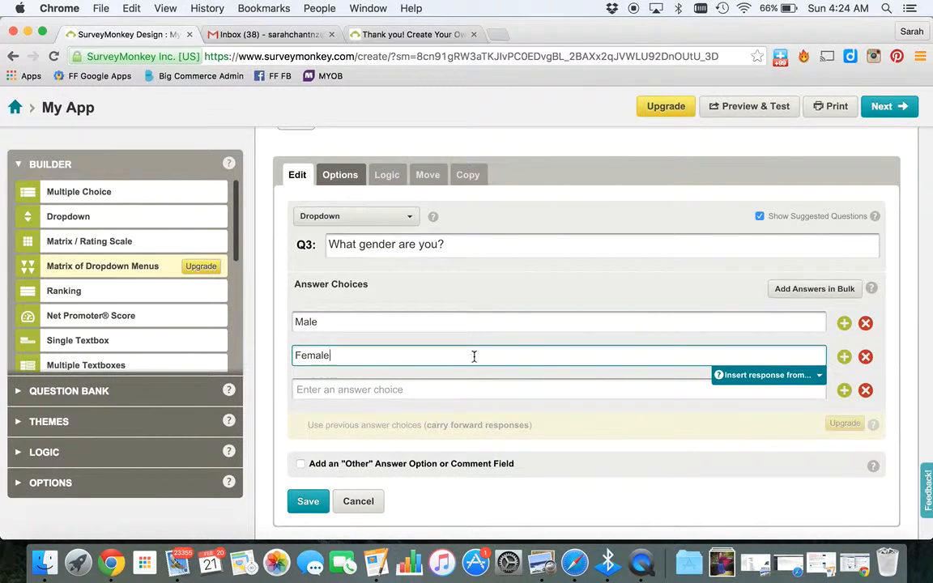
click(865, 389)
click(306, 467)
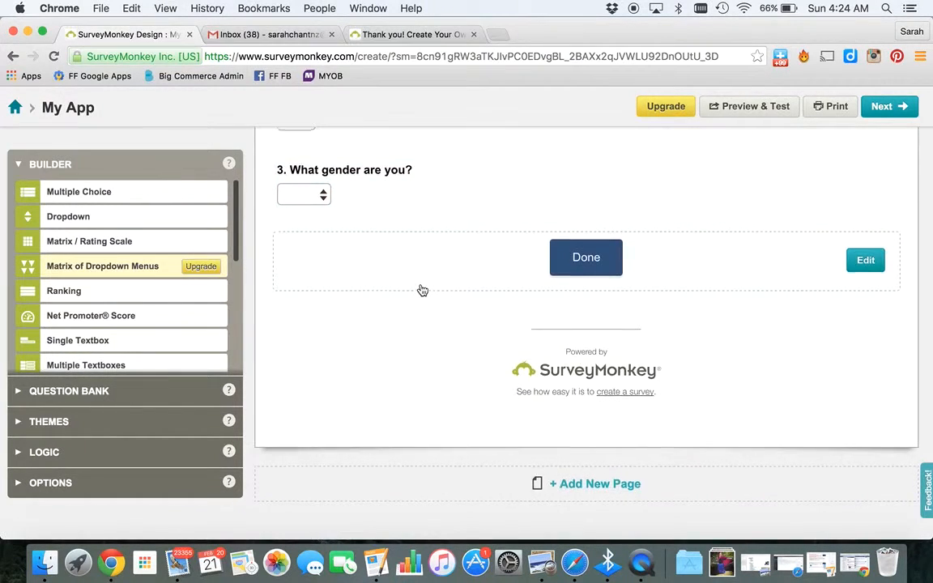
Move the gender question to the top of the survey, above the app question
scroll(422, 290, up, 3)
scroll(422, 290, up, 3)
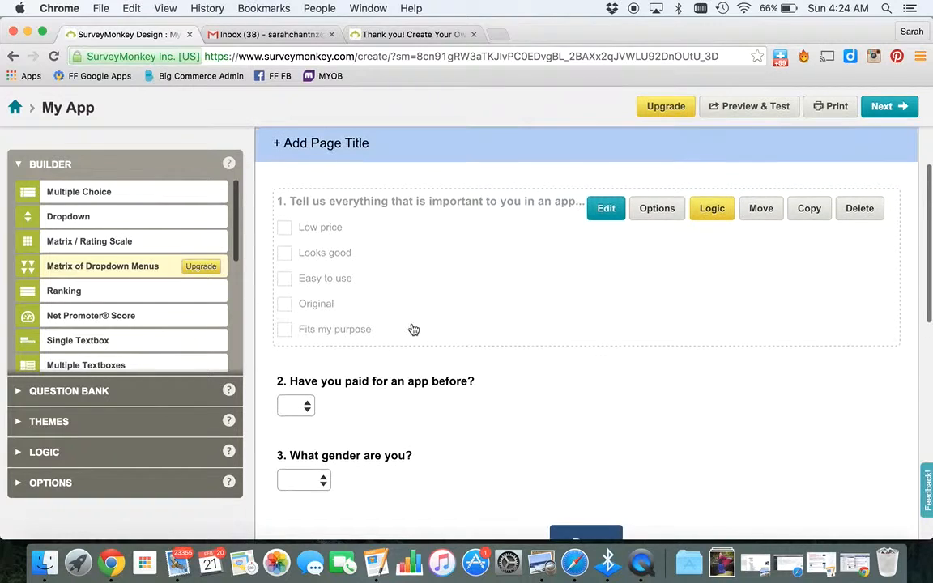
drag(364, 460, 375, 198)
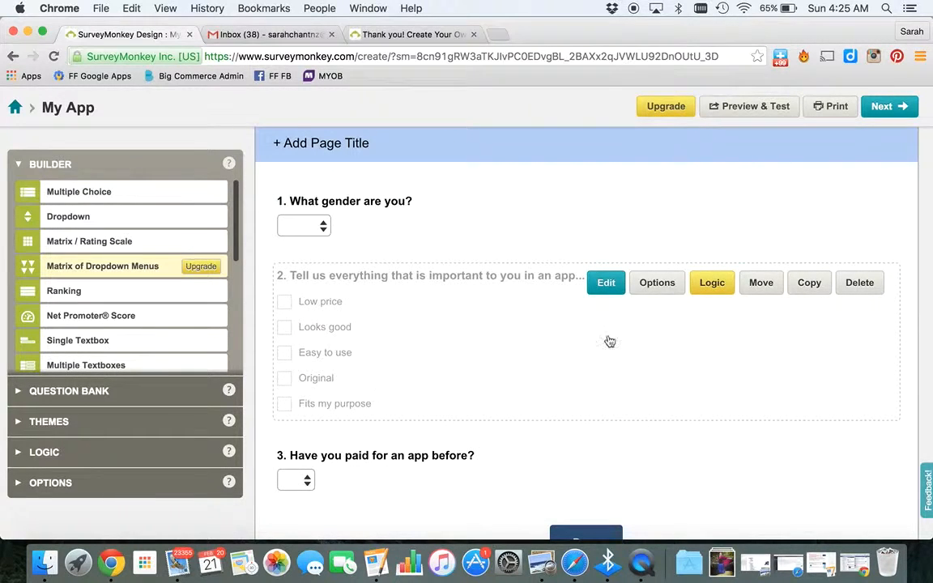
Review the reordered survey, continue to the collector page, and return to the survey design
scroll(789, 245, up, 3)
scroll(790, 246, down, 15)
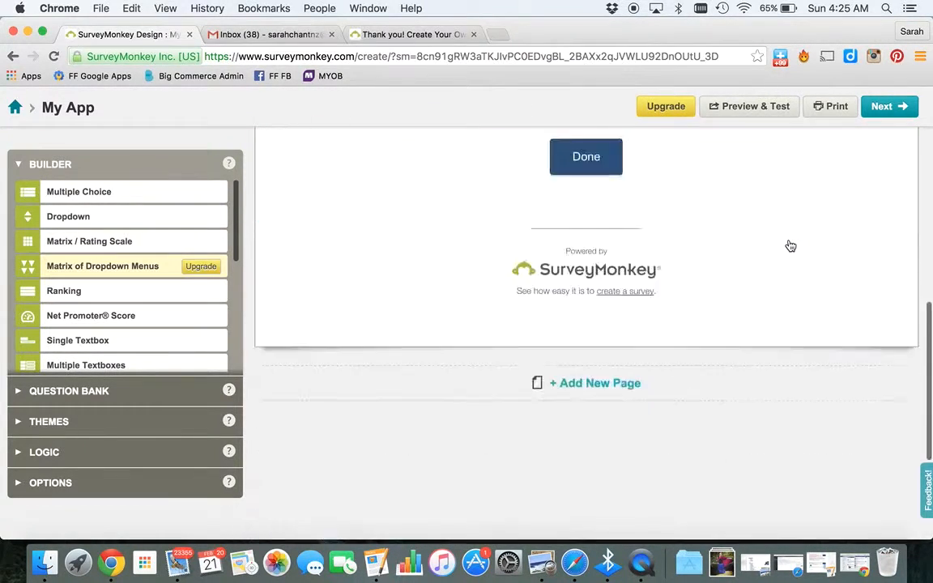
scroll(790, 245, up, 15)
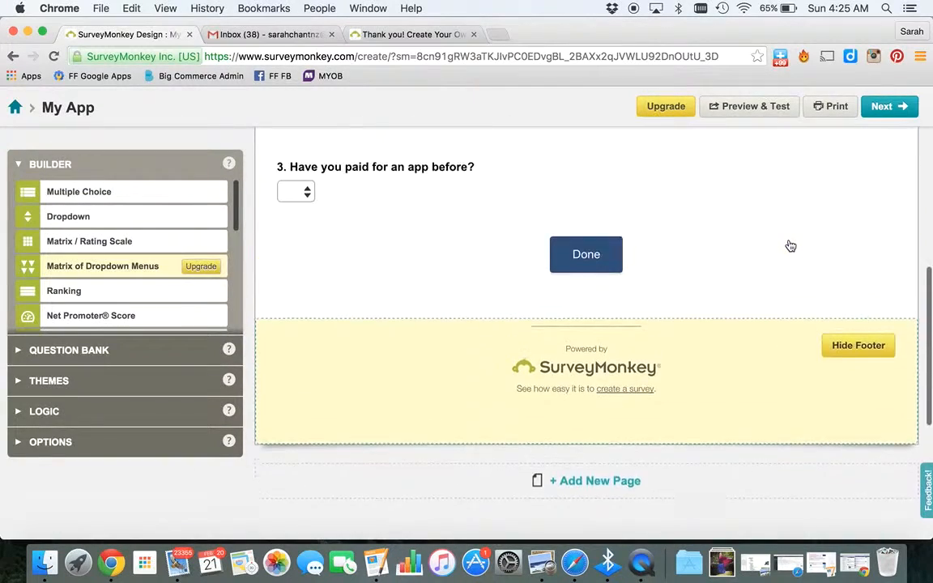
scroll(788, 246, down, 1)
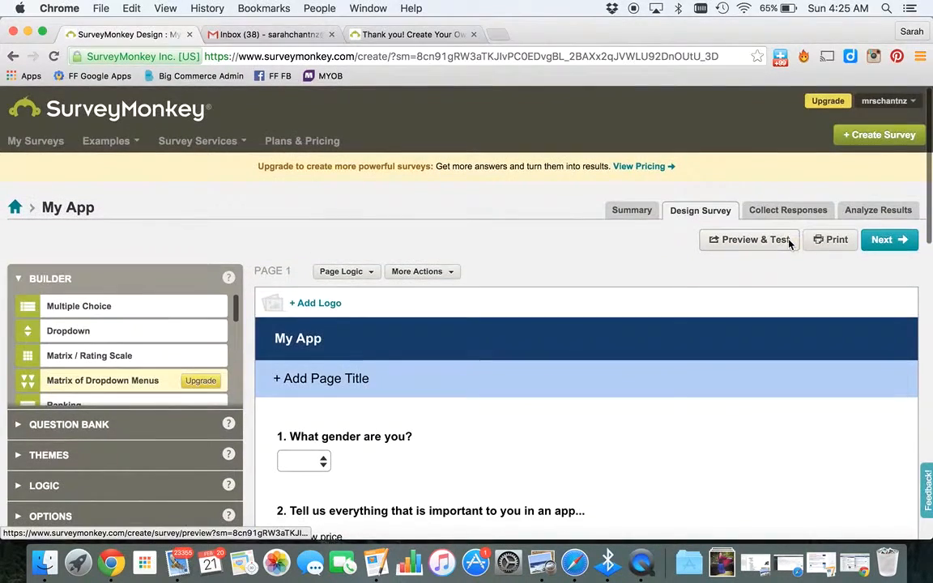
click(888, 245)
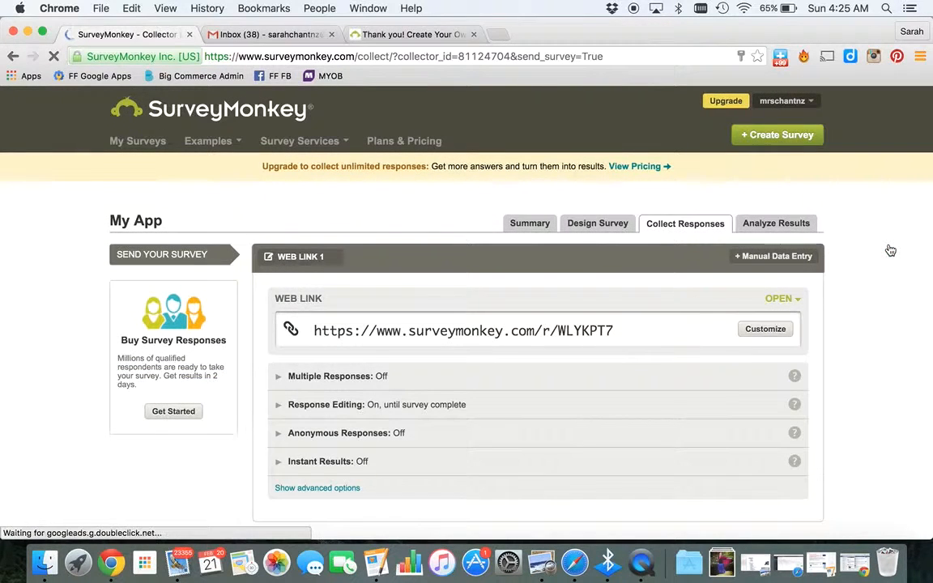
click(596, 228)
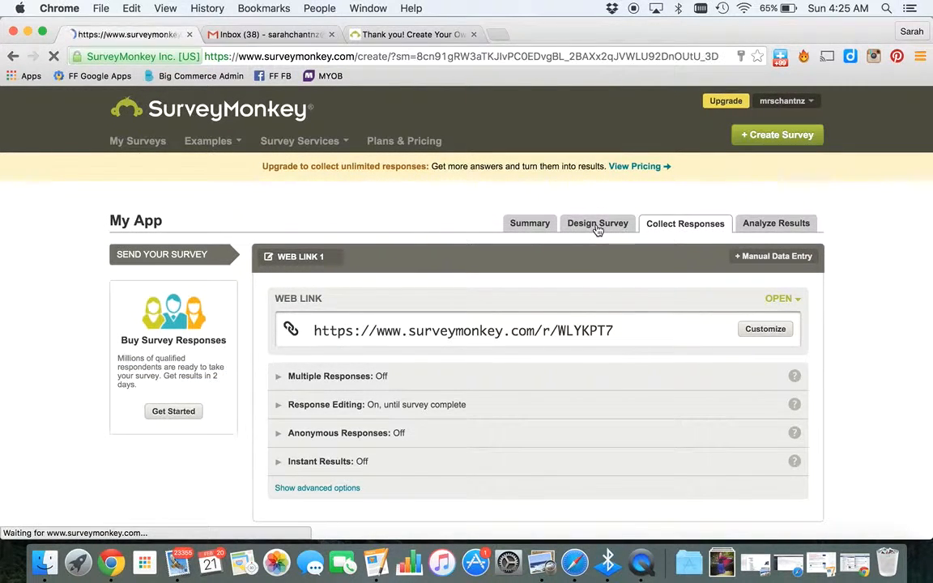
scroll(623, 335, down, 2)
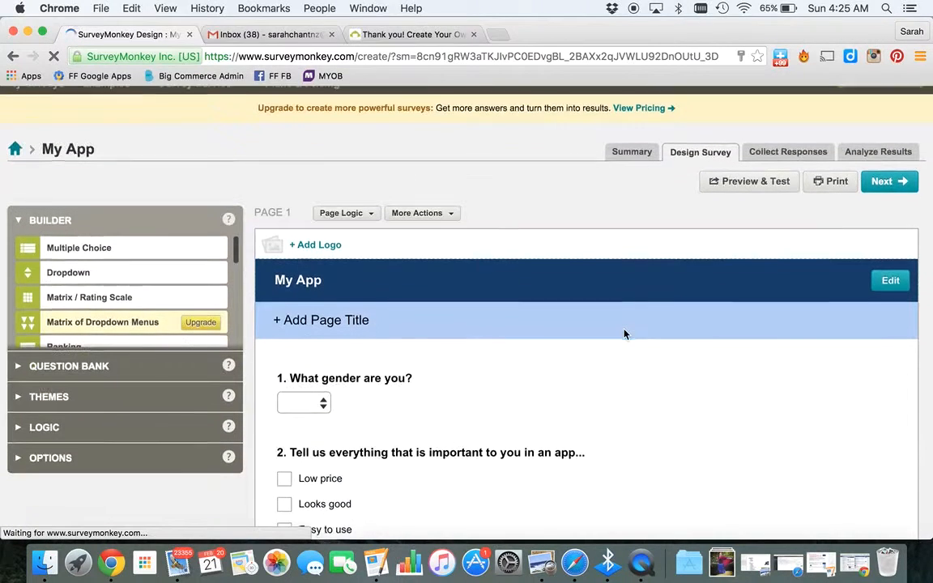